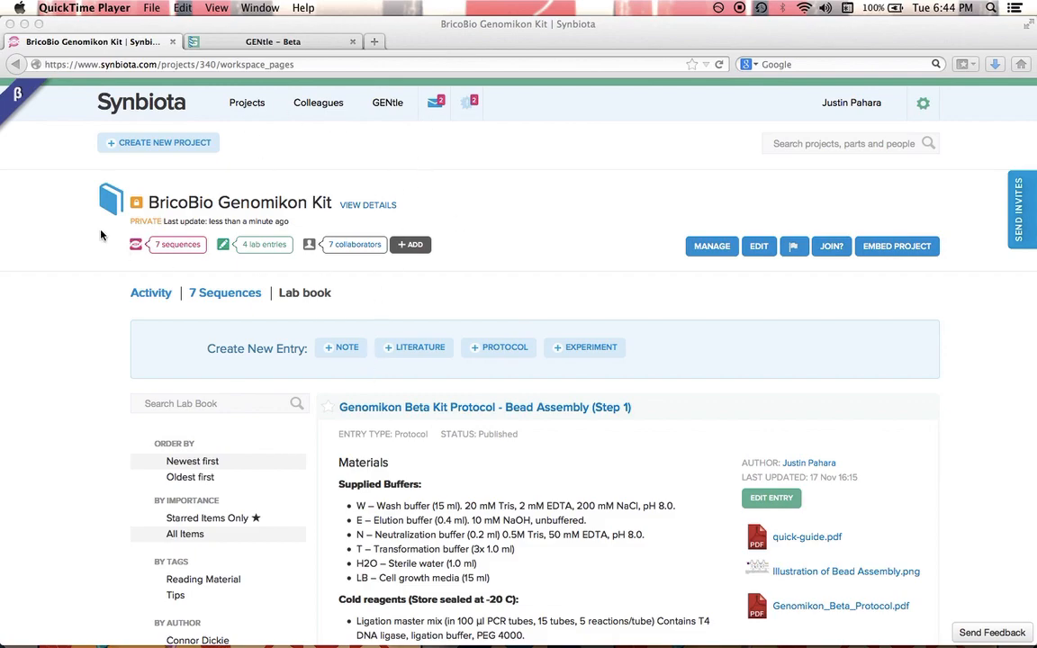
Step: Open the project's seven sequences and look through the available Genomikon parts
{"action": "left_click", "coordinate": [220, 296]}
{"action": "left_click", "coordinate": [222, 298]}
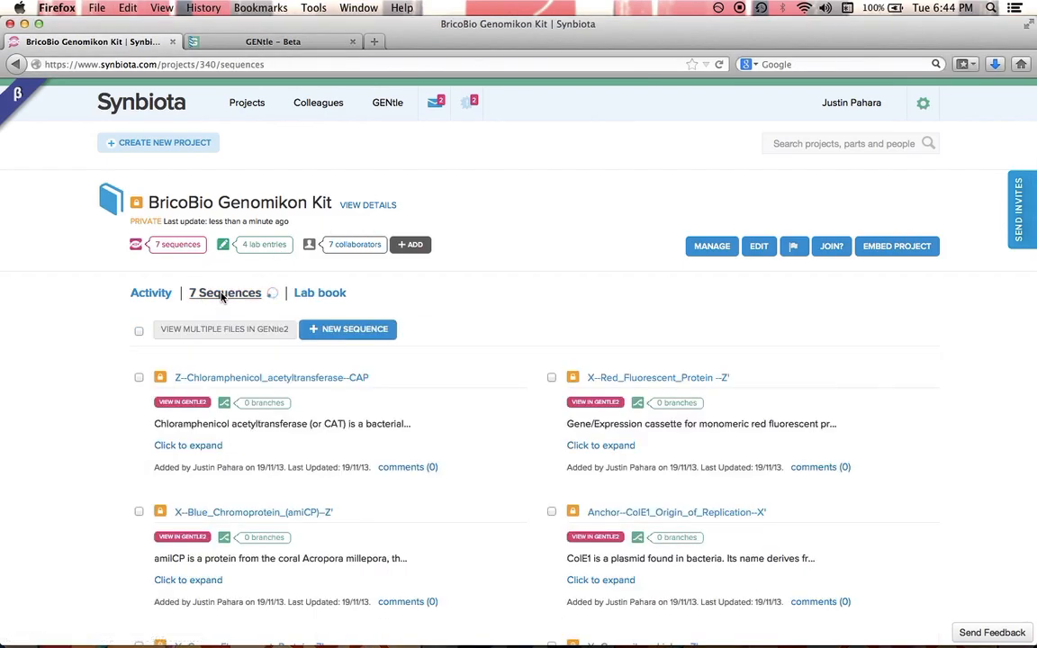
{"action": "scroll", "coordinate": [100, 428], "scroll_direction": "down", "scroll_amount": 6}
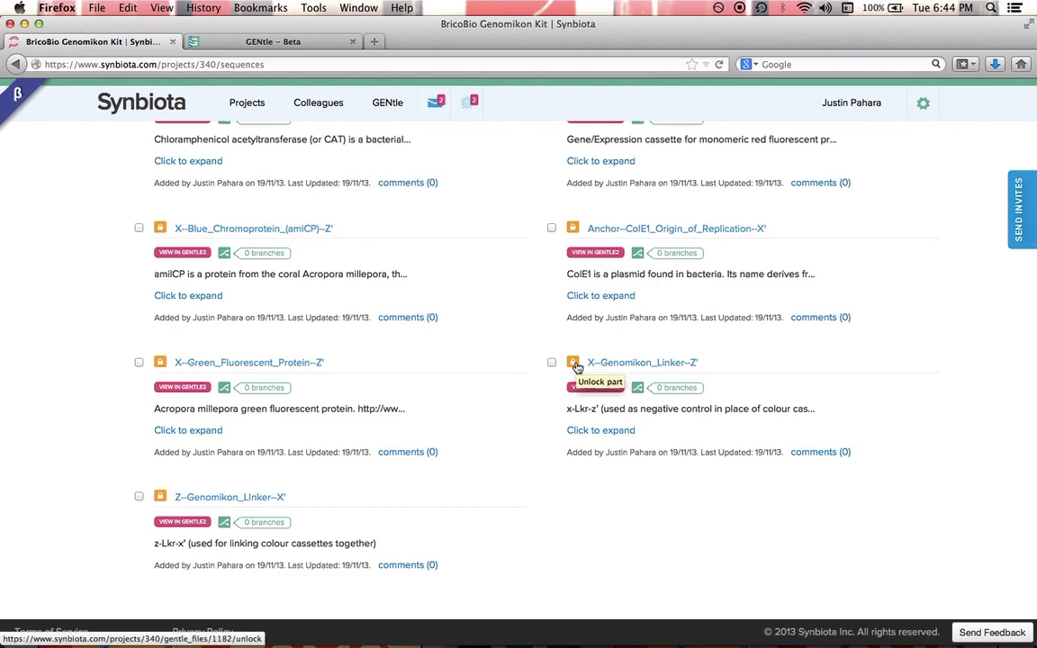
{"action": "scroll", "coordinate": [402, 219], "scroll_direction": "up", "scroll_amount": 5}
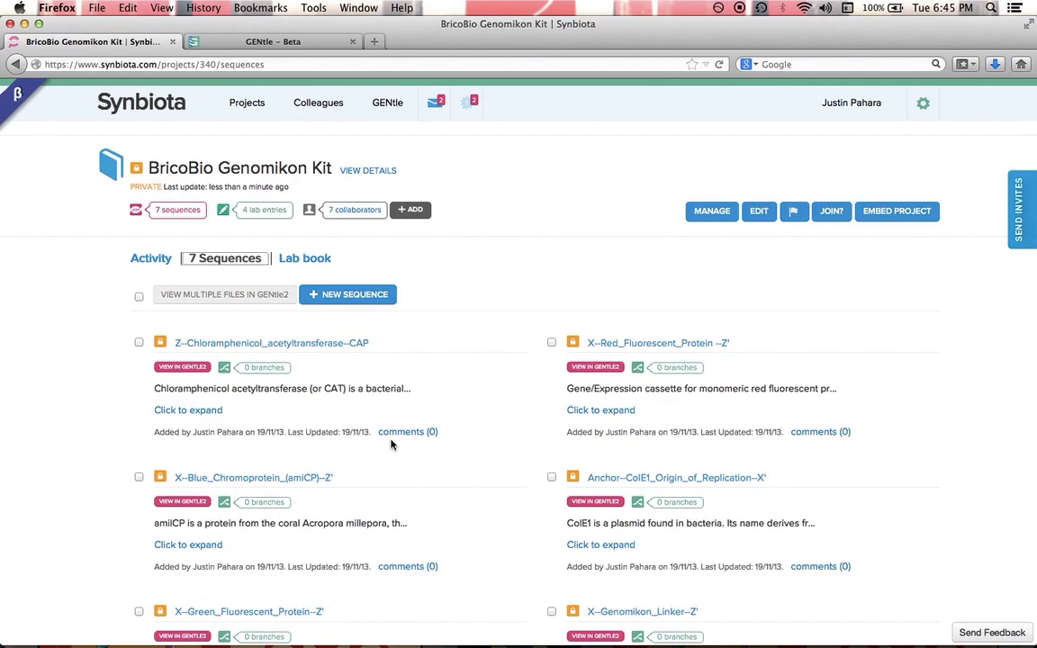
{"action": "scroll", "coordinate": [102, 447], "scroll_direction": "down", "scroll_amount": 1}
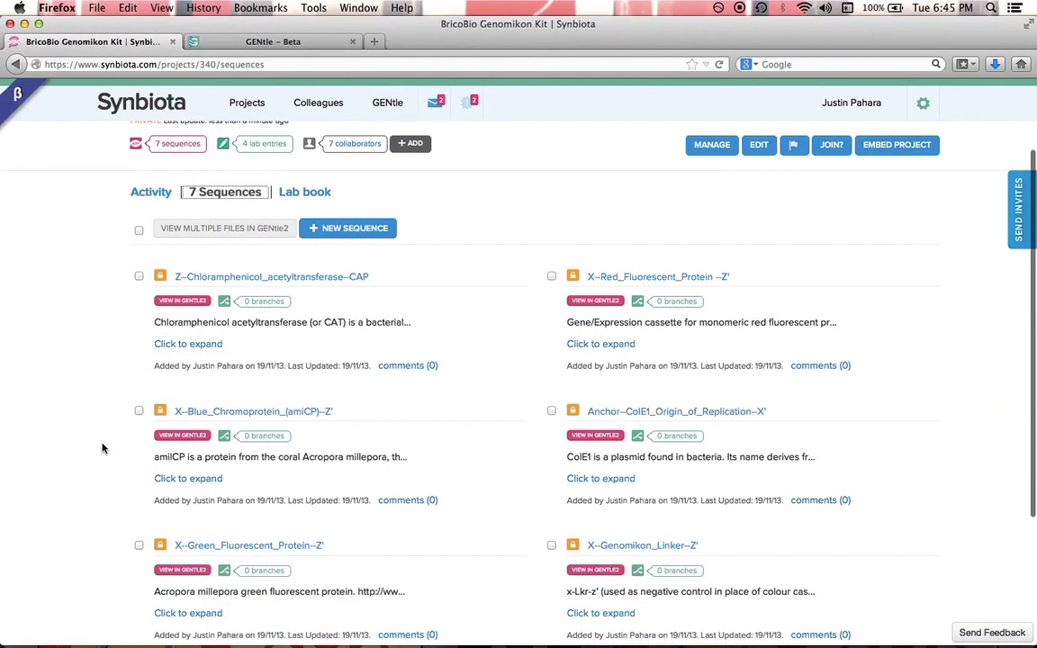
{"action": "scroll", "coordinate": [101, 448], "scroll_direction": "down", "scroll_amount": 4}
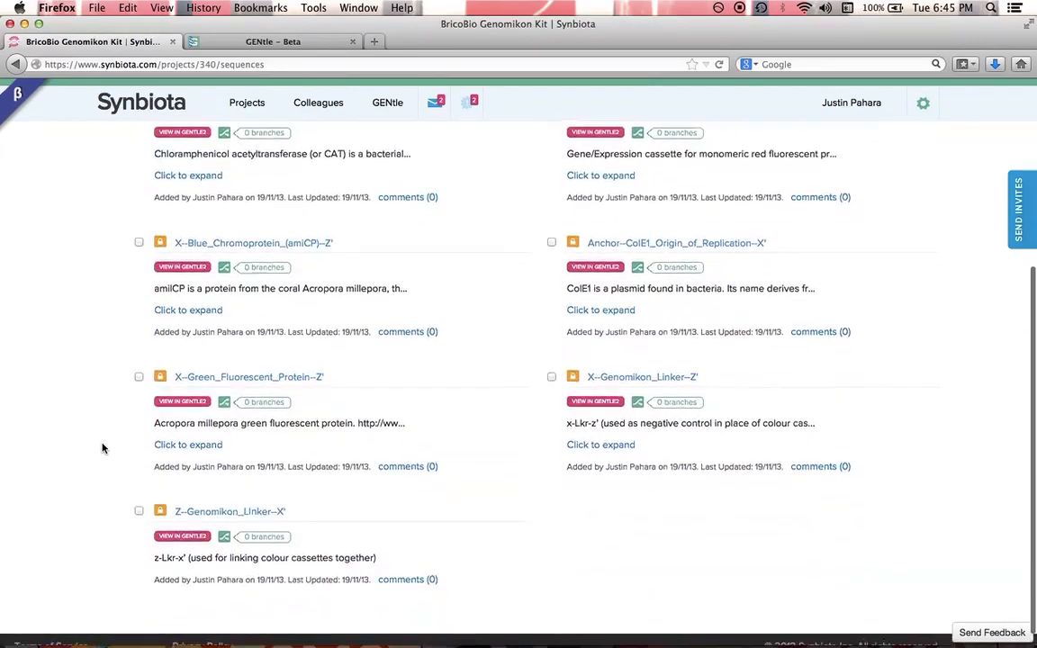
{"action": "scroll", "coordinate": [166, 322], "scroll_direction": "up", "scroll_amount": 2}
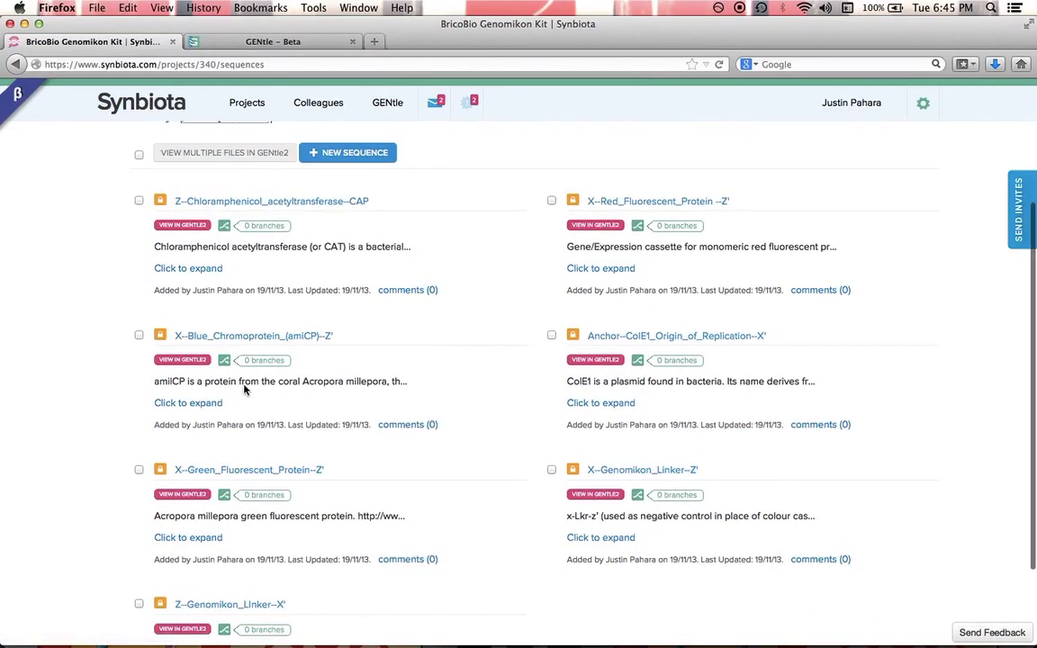
{"action": "scroll", "coordinate": [408, 464], "scroll_direction": "down", "scroll_amount": 3}
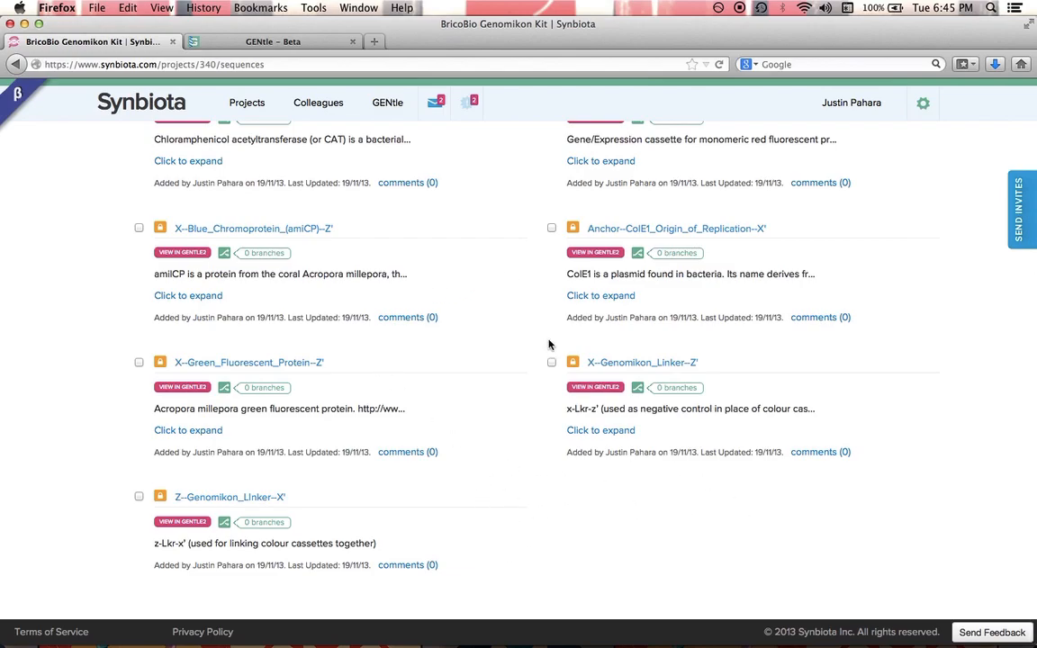
{"action": "scroll", "coordinate": [426, 310], "scroll_direction": "up", "scroll_amount": 3}
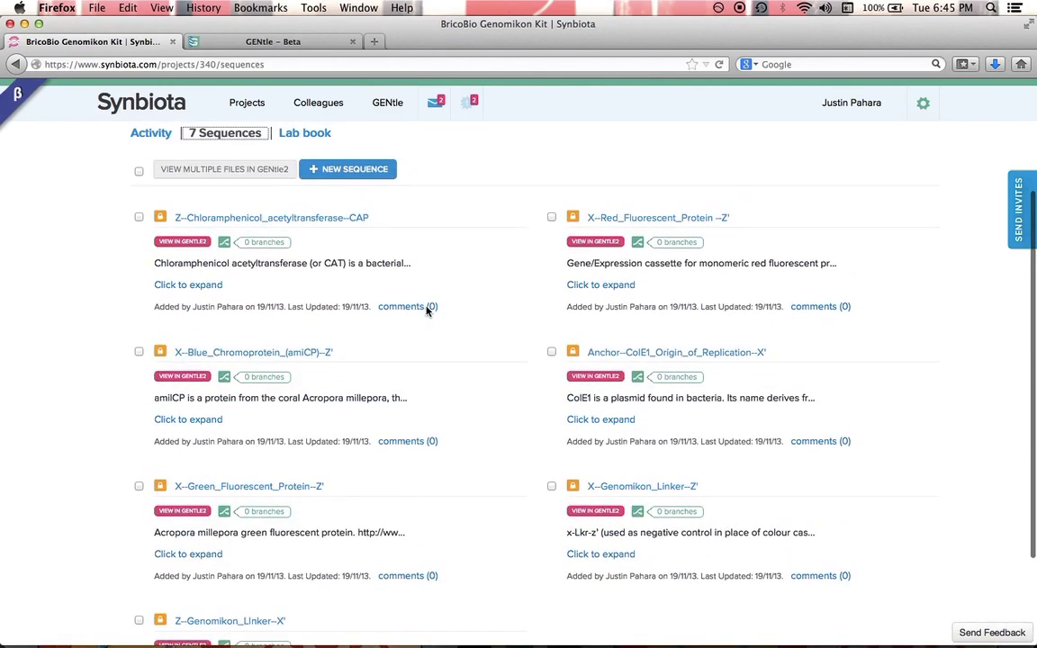
Step: Select all seven sequences of the BricoBio Genomikon Kit project and open them together in GENtle2
{"action": "left_click", "coordinate": [551, 217]}
{"action": "left_click", "coordinate": [552, 353]}
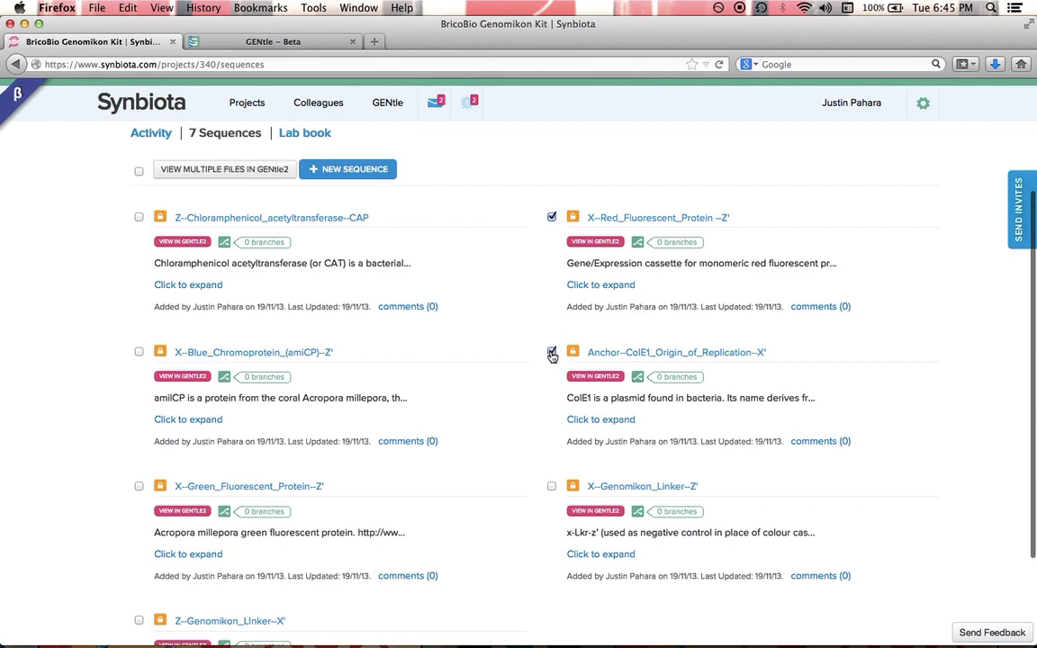
{"action": "left_click", "coordinate": [552, 486]}
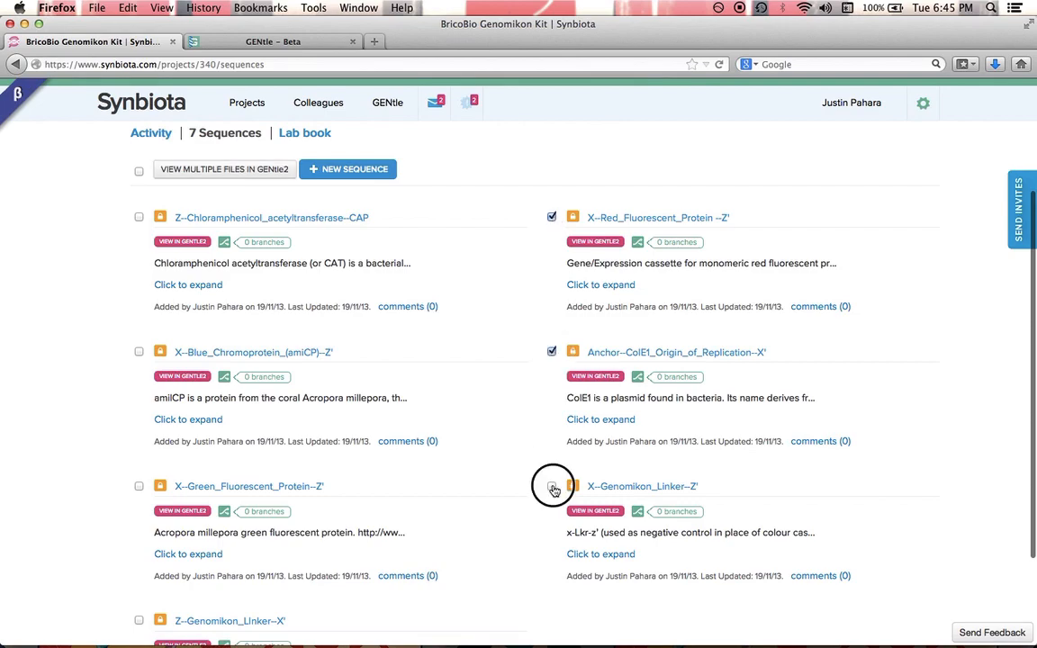
{"action": "left_click", "coordinate": [138, 217]}
{"action": "left_click", "coordinate": [139, 352]}
{"action": "scroll", "coordinate": [67, 441], "scroll_direction": "down", "scroll_amount": 2}
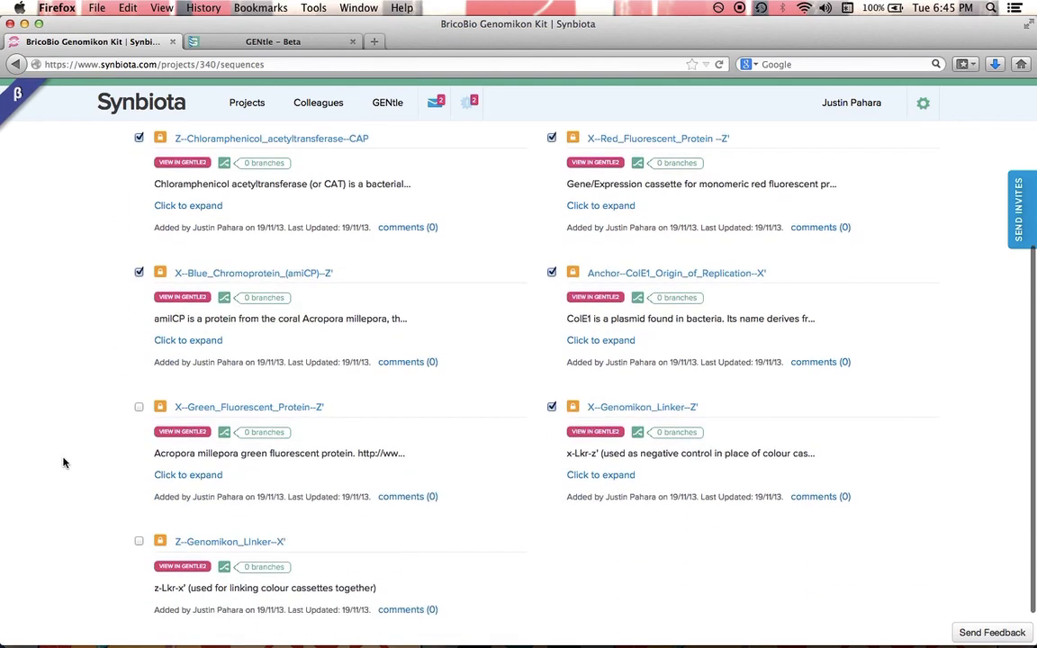
{"action": "left_click", "coordinate": [139, 407]}
{"action": "left_click", "coordinate": [140, 545]}
{"action": "scroll", "coordinate": [126, 432], "scroll_direction": "up", "scroll_amount": 2}
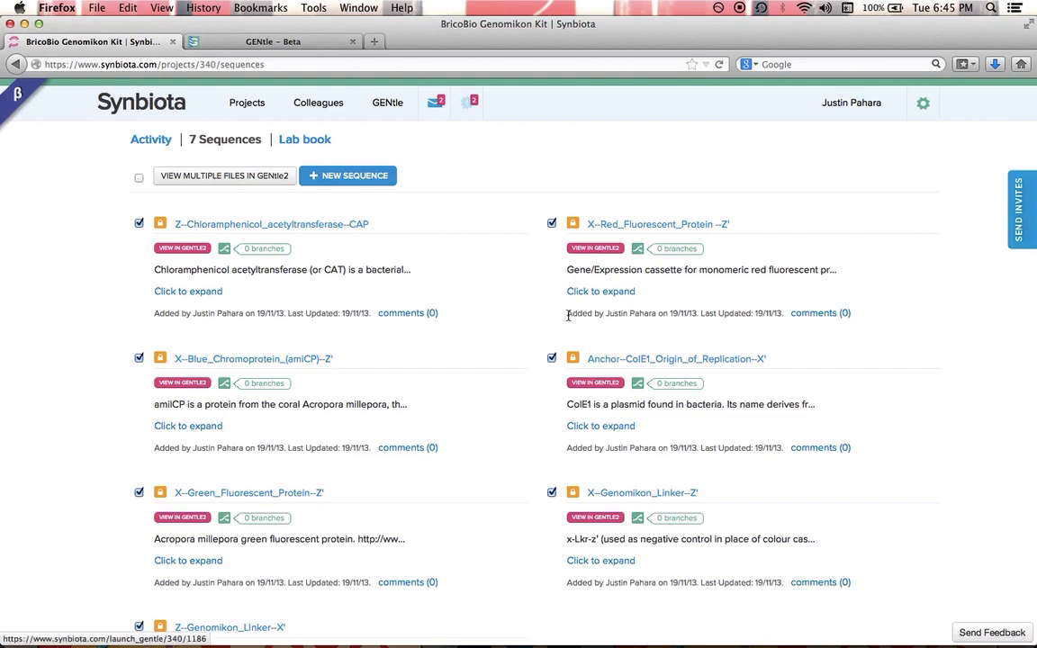
{"action": "scroll", "coordinate": [198, 258], "scroll_direction": "up", "scroll_amount": 2}
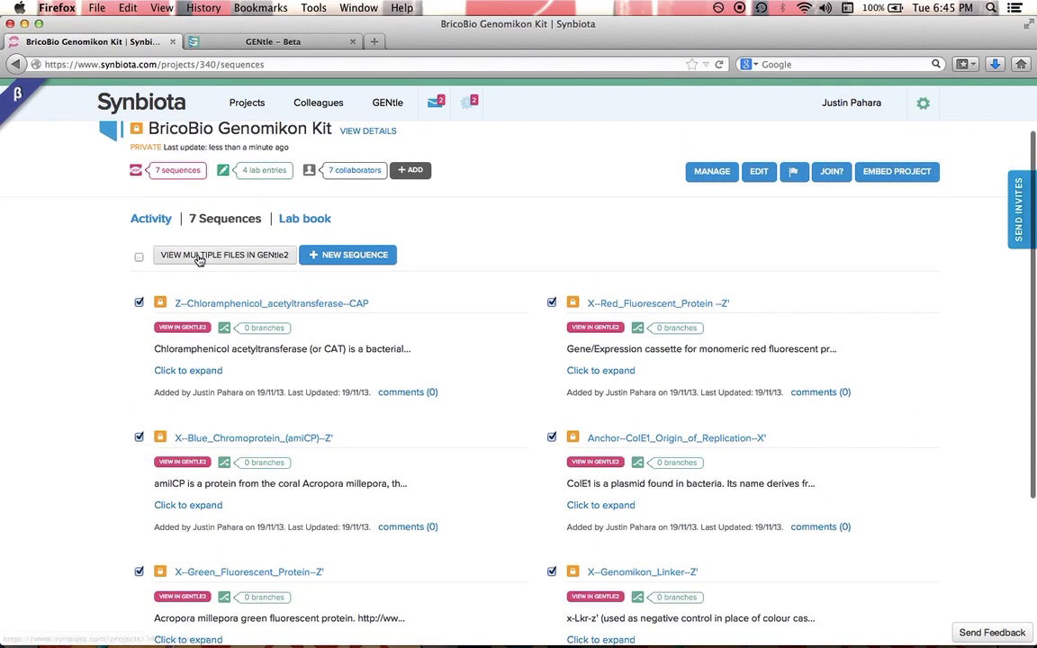
{"action": "left_click", "coordinate": [216, 258]}
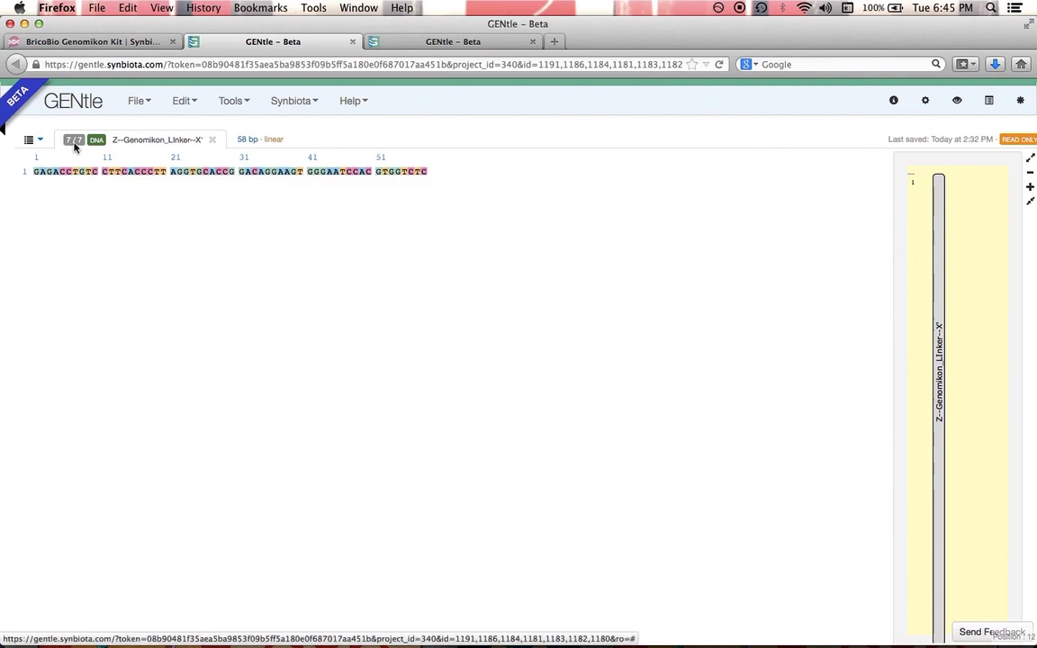
Step: Display the X--Green_Fluorescent_Protein--Z' sequence and examine its name and description without changing them
{"action": "left_click", "coordinate": [36, 143]}
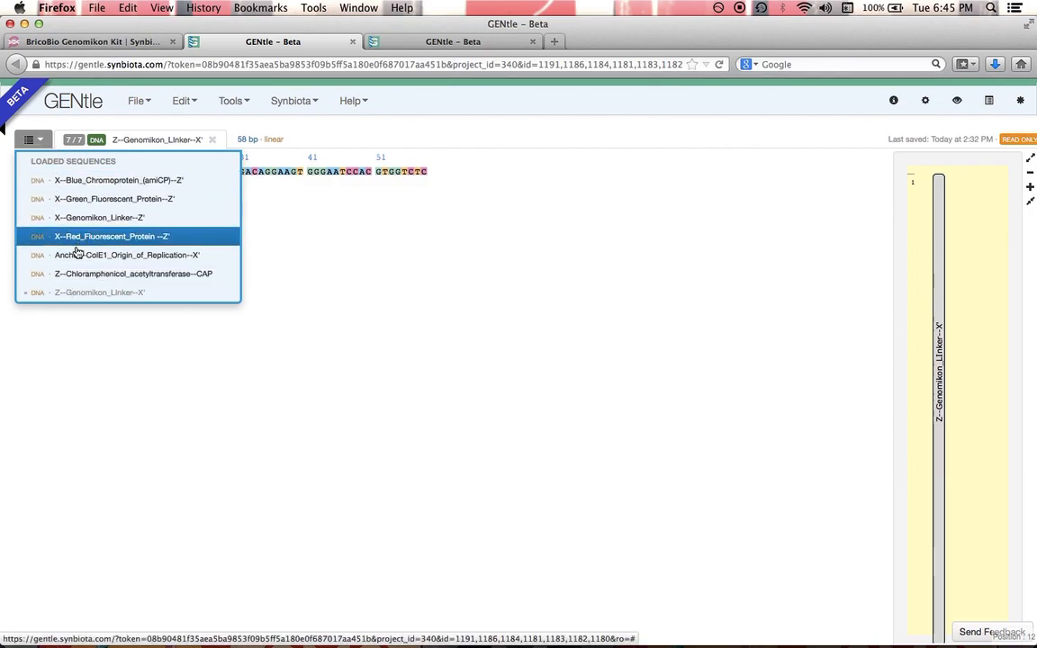
{"action": "left_click", "coordinate": [99, 203]}
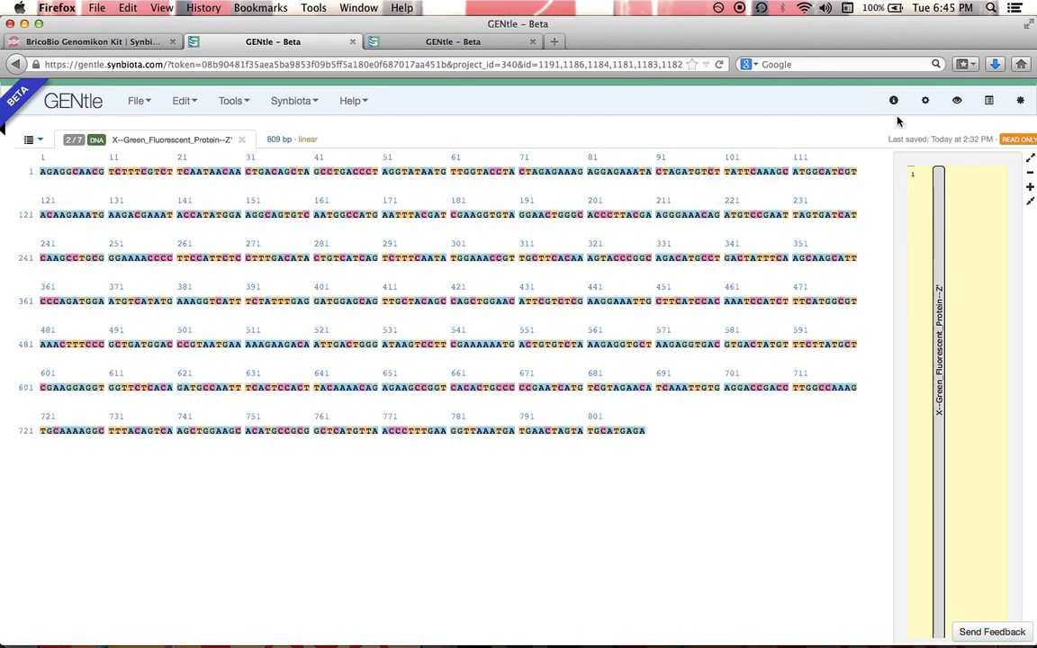
{"action": "left_click", "coordinate": [928, 104]}
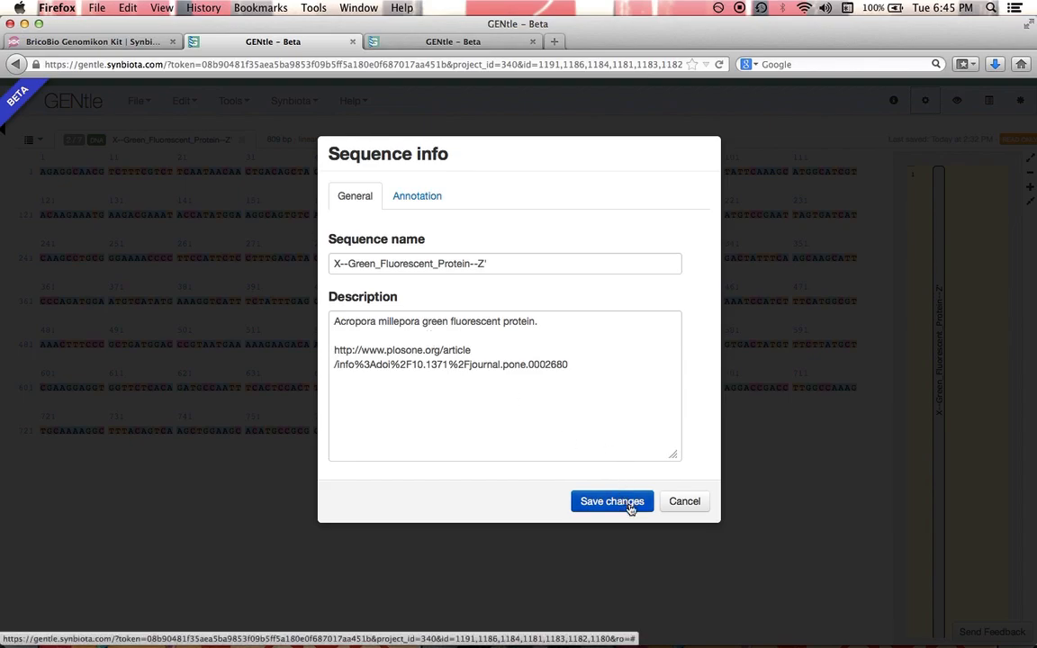
{"action": "left_click", "coordinate": [663, 508]}
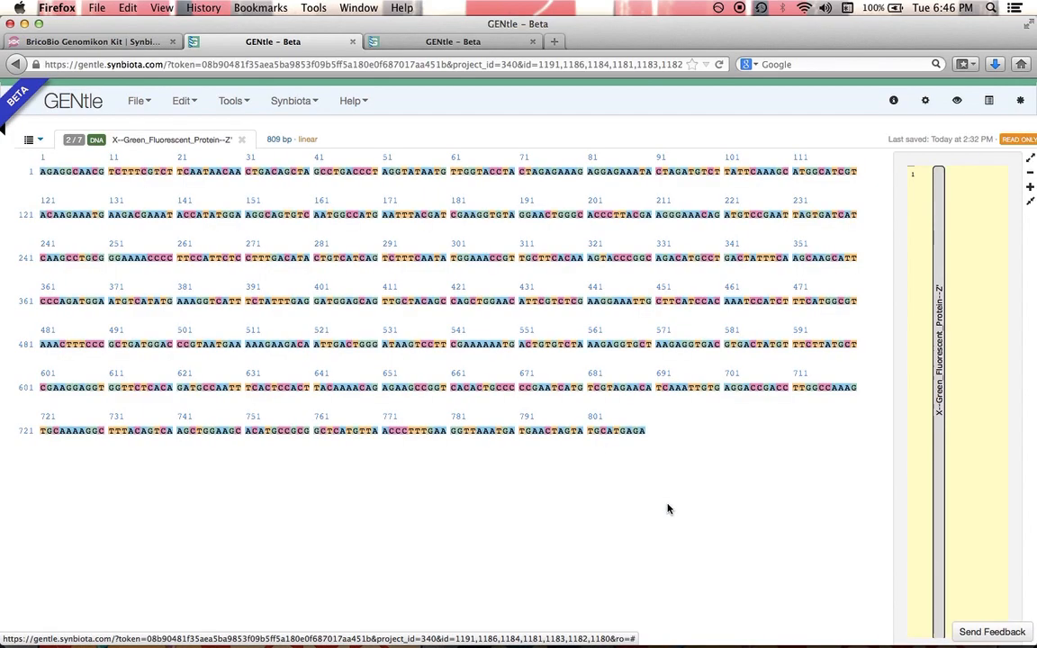
Step: Show one-letter amino acids in reading frame 1 beneath the green fluorescent protein sequence
{"action": "left_click", "coordinate": [958, 101]}
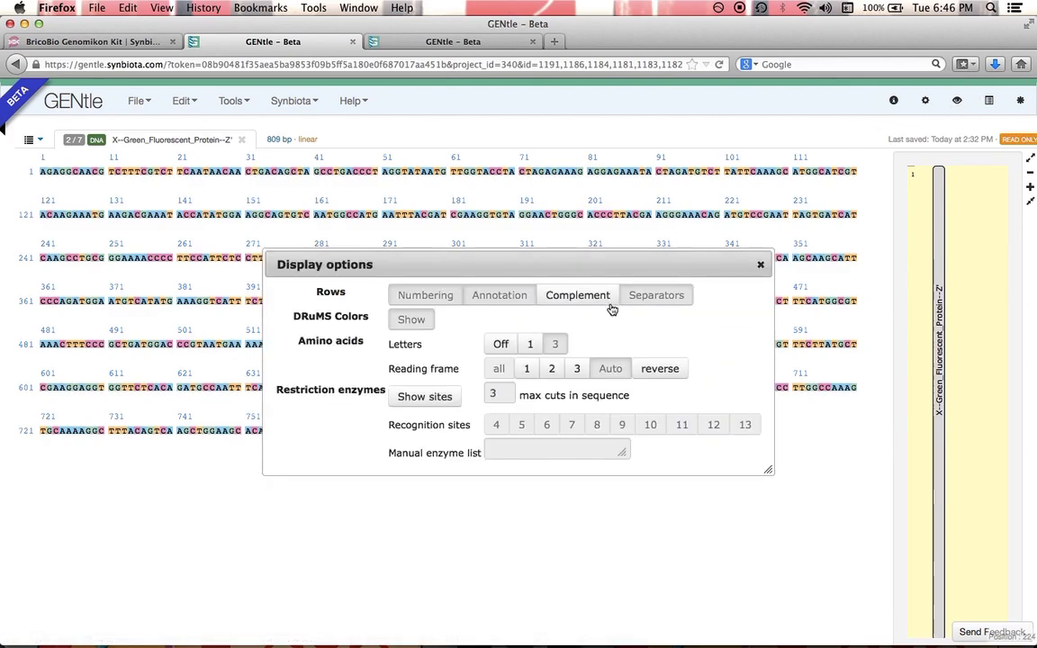
{"action": "left_click", "coordinate": [532, 345]}
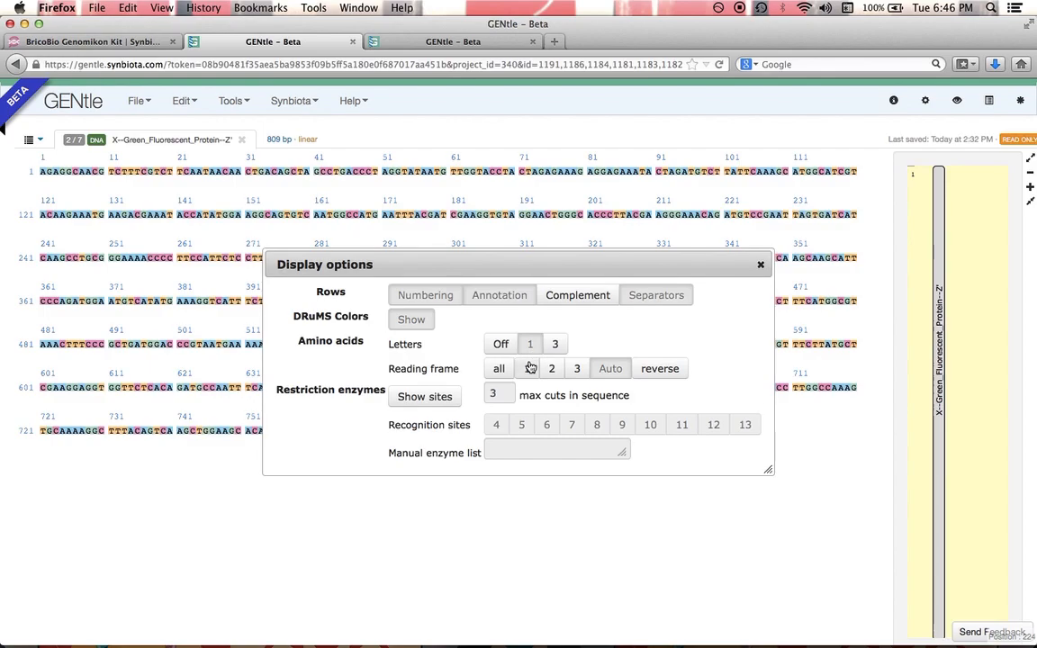
{"action": "left_click", "coordinate": [531, 370]}
{"action": "left_click_drag", "start_coordinate": [507, 273], "coordinate": [382, 417]}
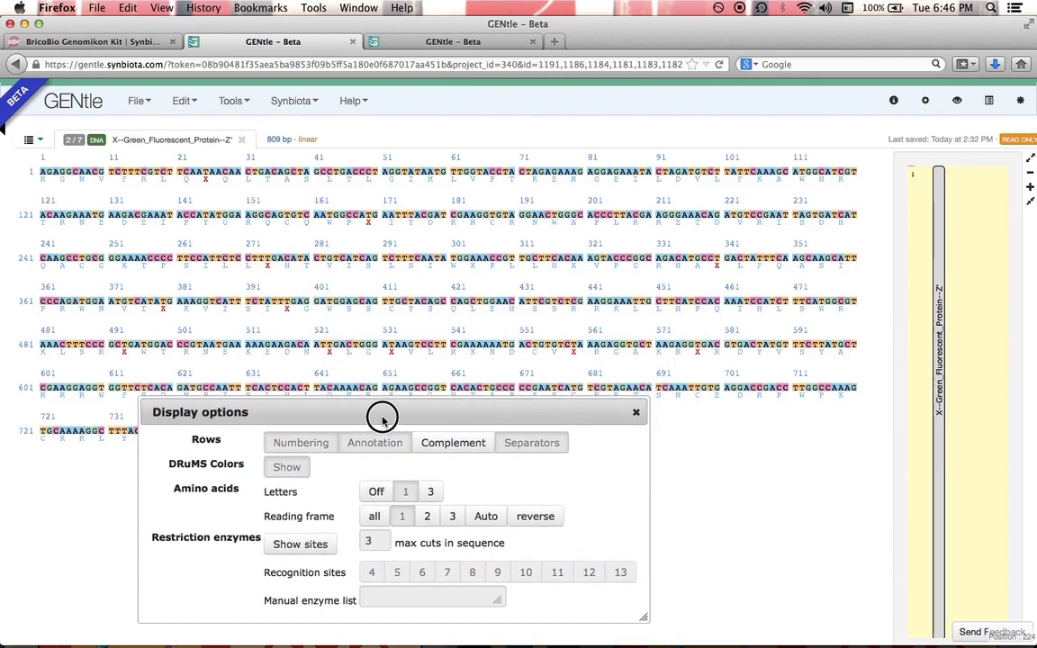
Step: Compare the amino acid translations in reading frames 2 and 3, and return to frame 1
{"action": "left_click", "coordinate": [428, 517]}
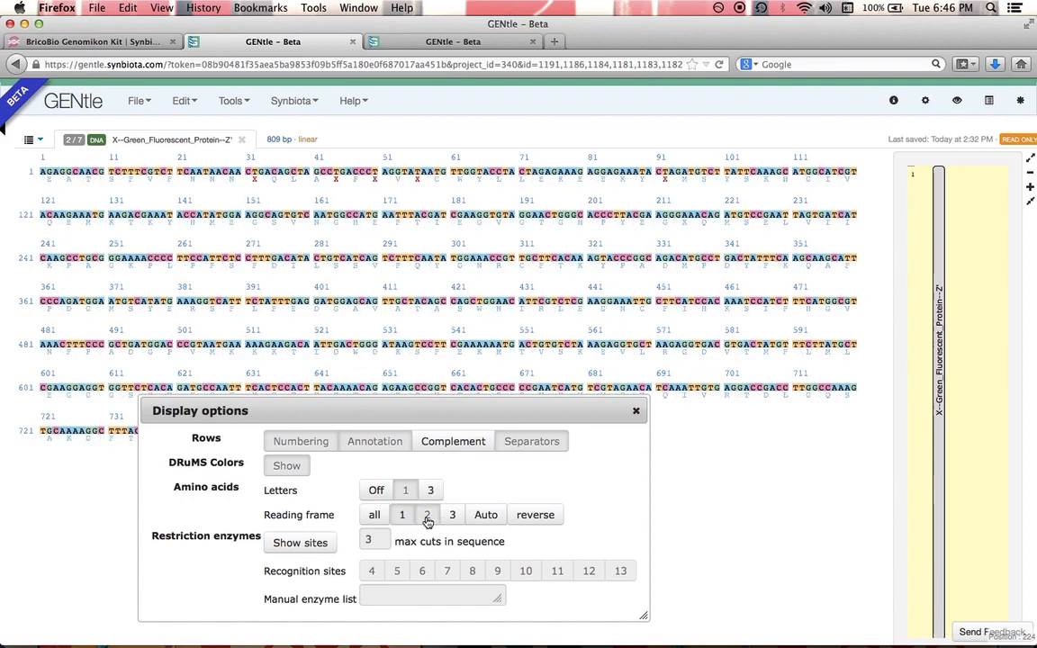
{"action": "left_click", "coordinate": [452, 515]}
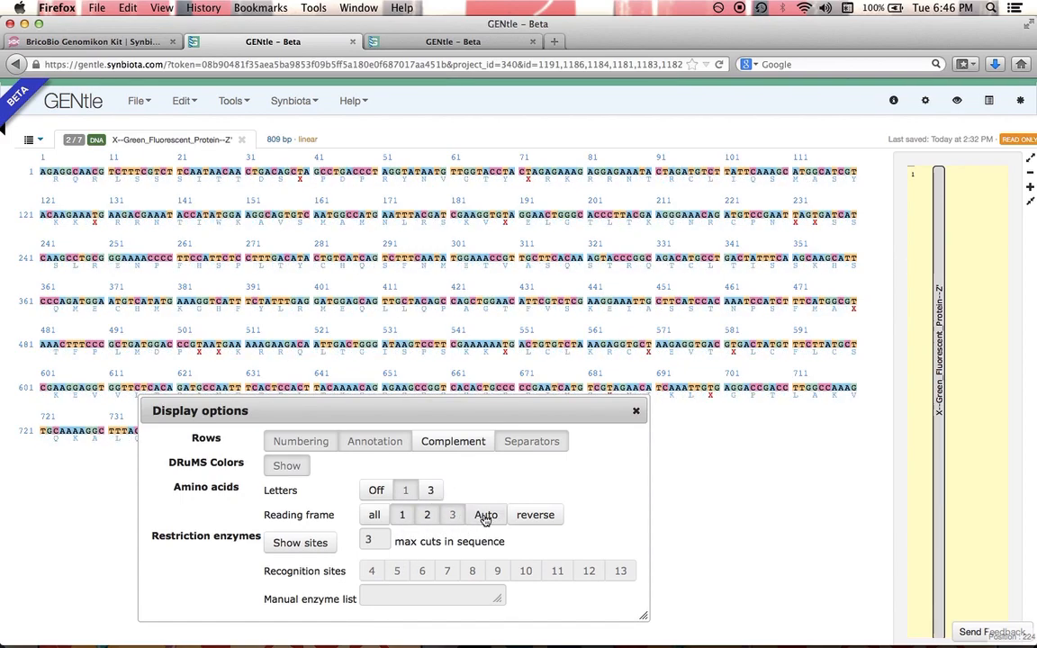
{"action": "left_click", "coordinate": [424, 518]}
{"action": "left_click", "coordinate": [402, 517]}
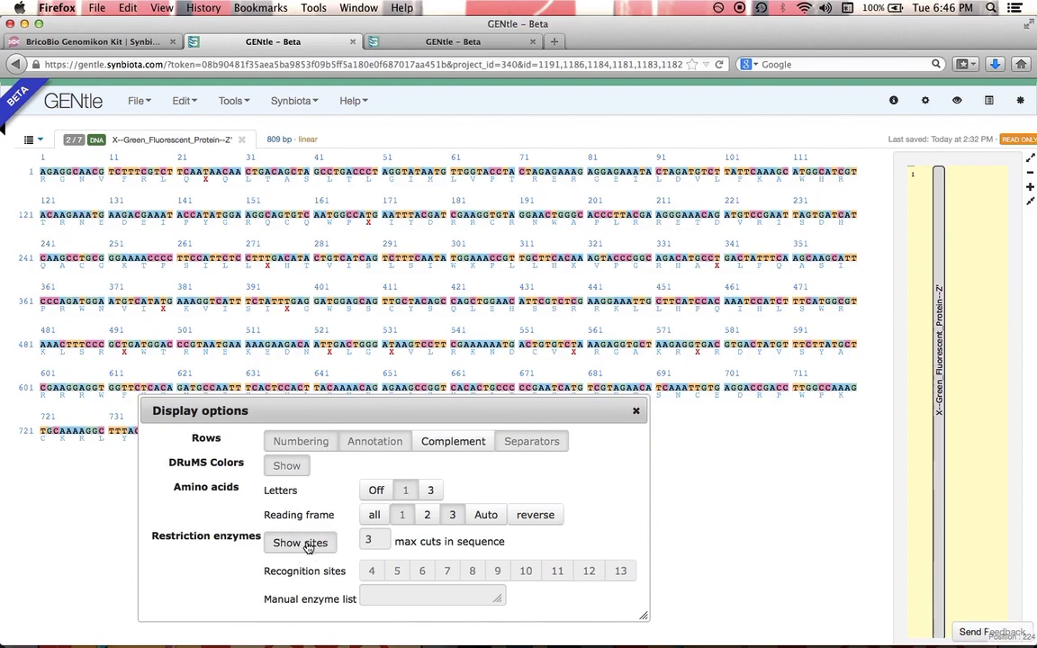
Step: Turn on restriction enzyme sites and the complement row for the sequence, and close the display options
{"action": "left_click", "coordinate": [306, 543]}
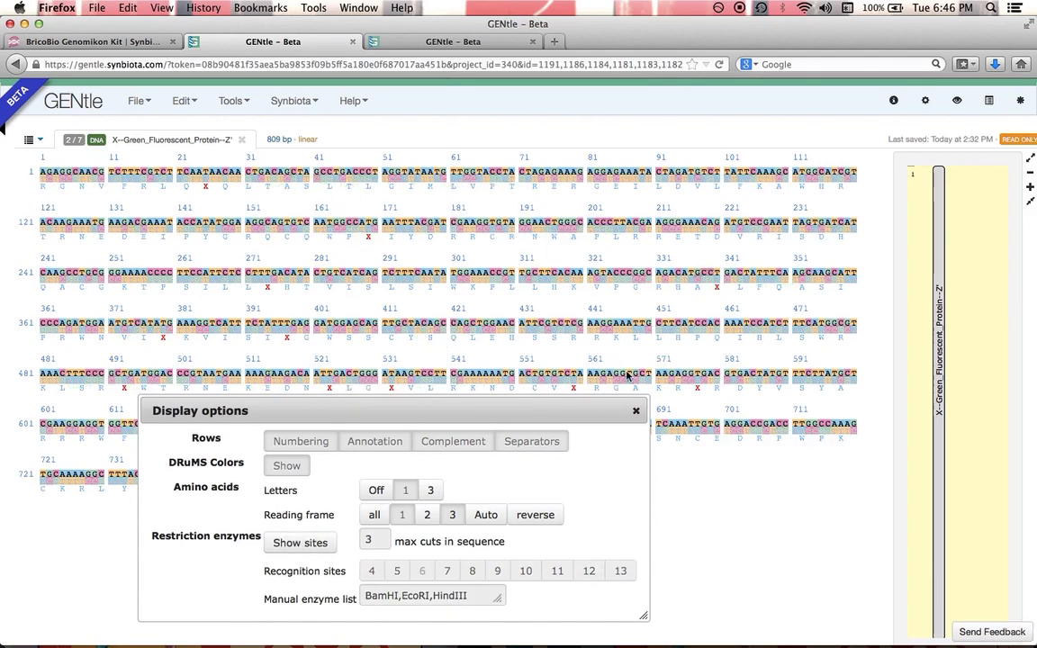
{"action": "left_click", "coordinate": [636, 411]}
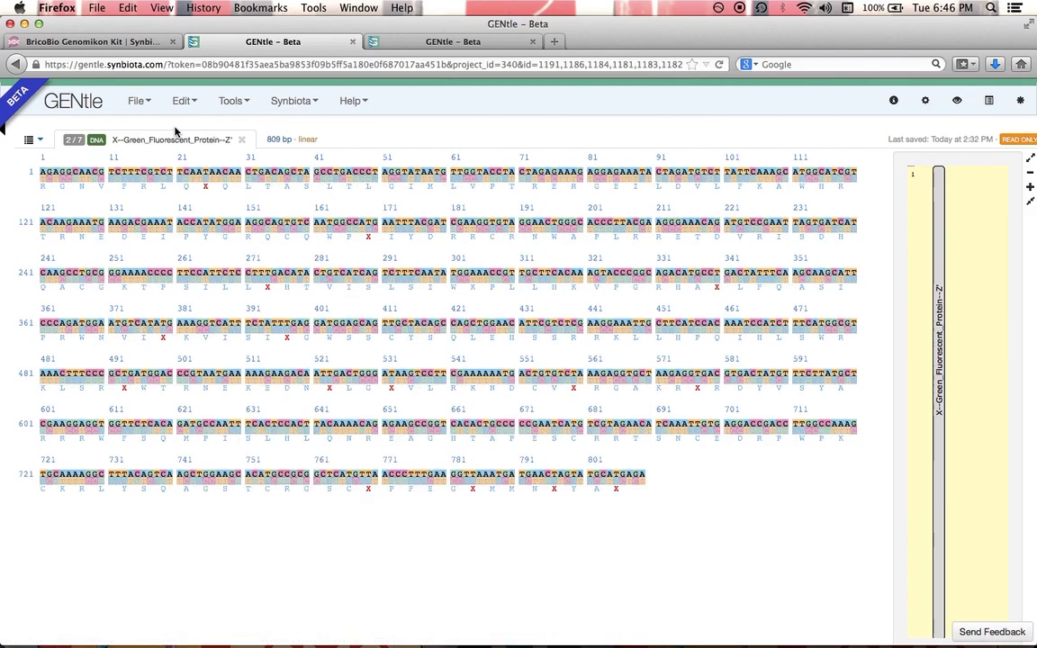
Step: Switch to the Anchor--ColE1_Origin_of_Replication--X' sequence and open it in the sequence designer
{"action": "left_click", "coordinate": [31, 142]}
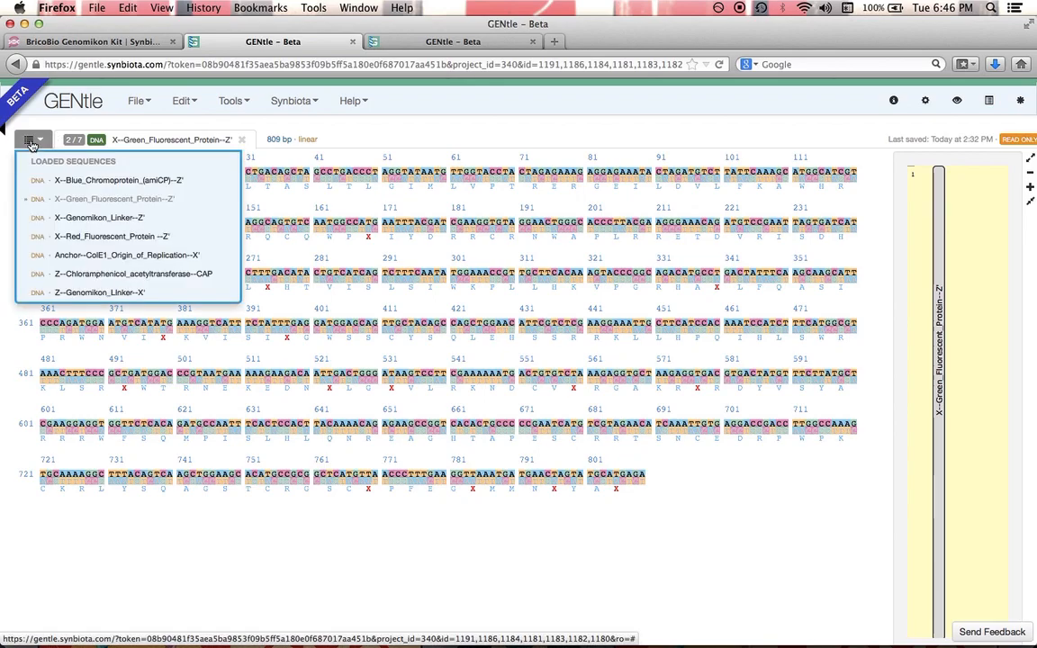
{"action": "left_click", "coordinate": [144, 258]}
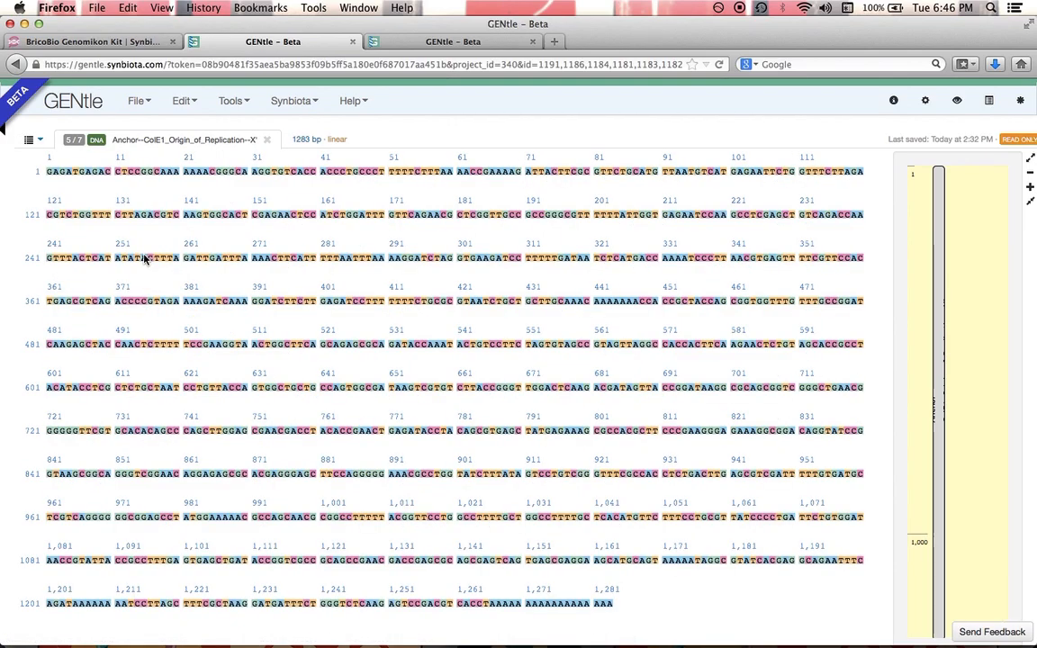
{"action": "left_click", "coordinate": [234, 102]}
{"action": "left_click", "coordinate": [236, 125]}
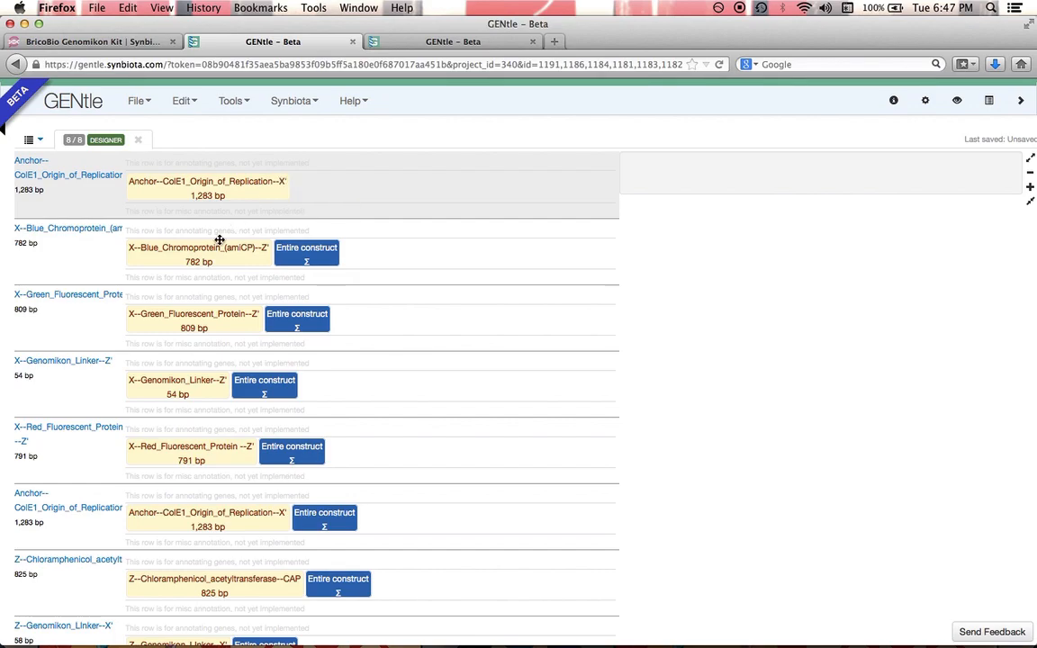
Step: Append X--Green_Fluorescent_Protein--Z' and Z--Genomikon_LInker--X' after the ColE1 anchor in the construct row
{"action": "left_click", "coordinate": [170, 322]}
{"action": "left_click_drag", "start_coordinate": [169, 323], "coordinate": [304, 194]}
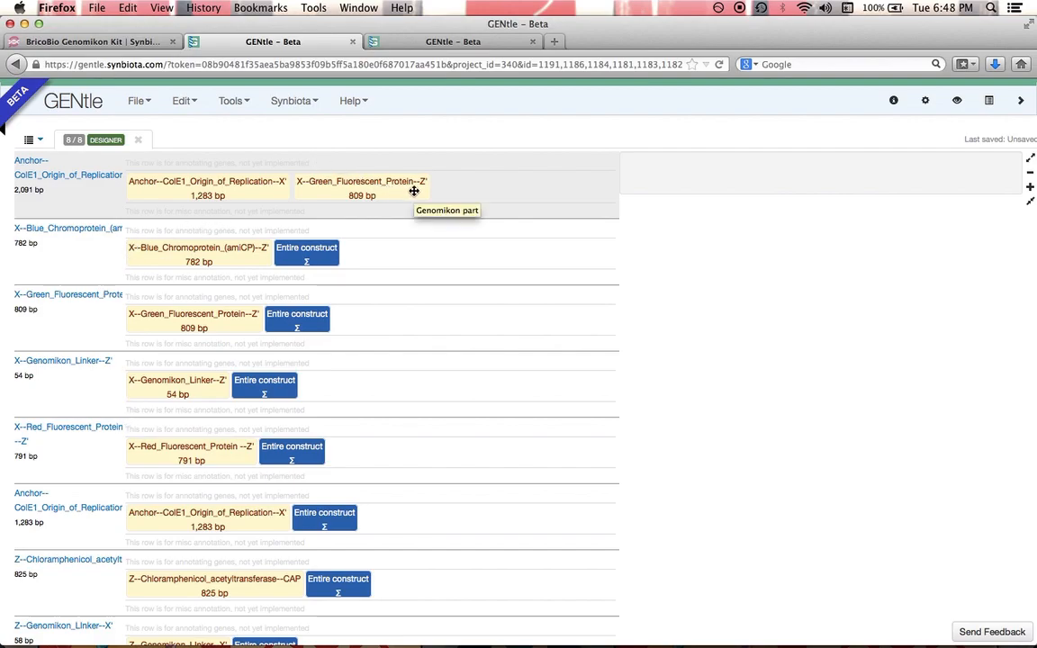
{"action": "scroll", "coordinate": [173, 507], "scroll_direction": "down", "scroll_amount": 2}
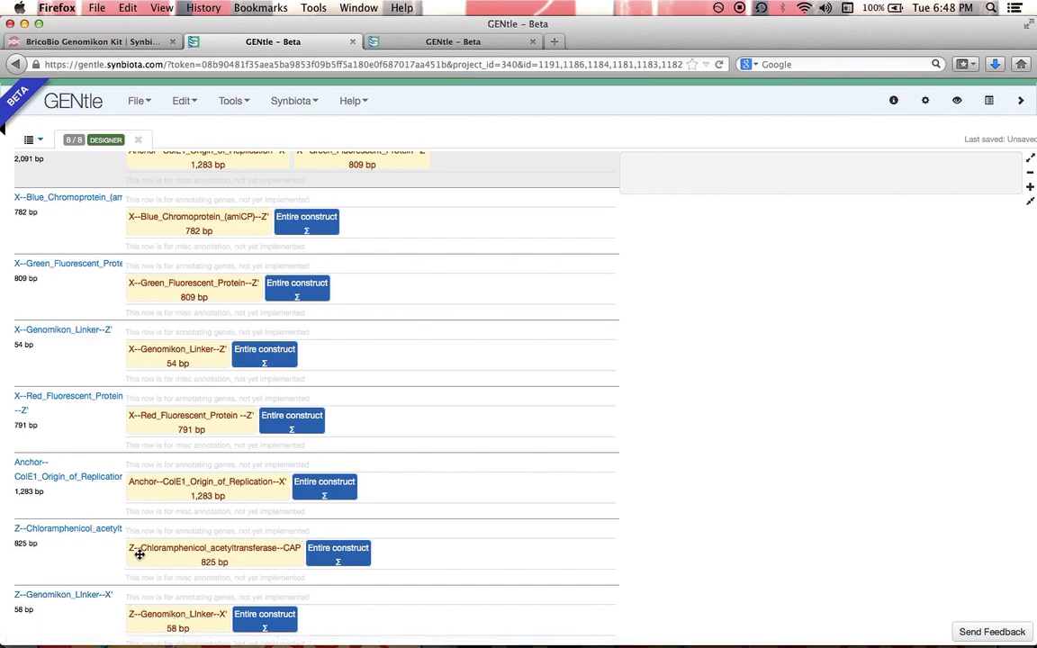
{"action": "scroll", "coordinate": [138, 555], "scroll_direction": "up", "scroll_amount": 1}
{"action": "left_click_drag", "start_coordinate": [158, 621], "coordinate": [466, 168]}
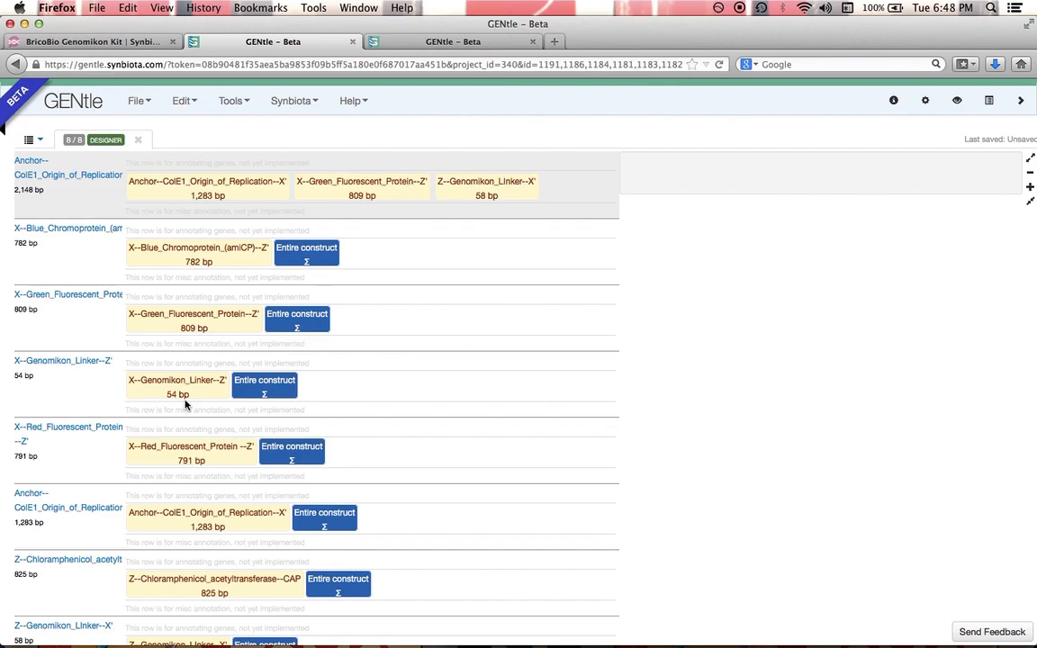
Step: Append X--Red_Fluorescent_Protein --Z' and Z--Chloramphenicol_acetyltransferase--CAP to the construct, and generate the designed sequence
{"action": "left_click_drag", "start_coordinate": [170, 452], "coordinate": [594, 194]}
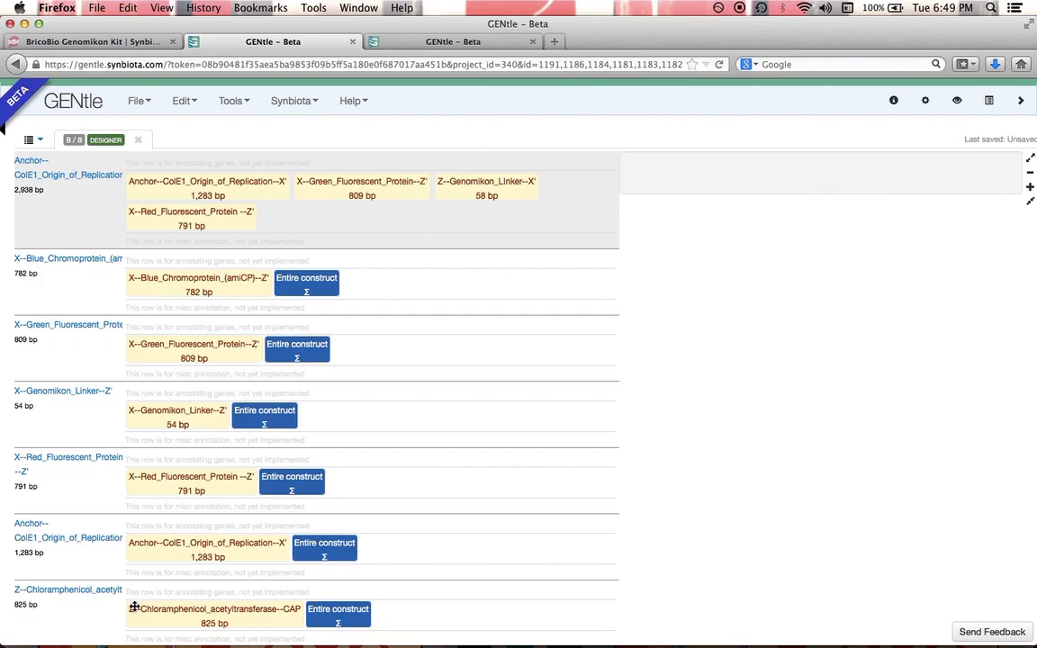
{"action": "left_click_drag", "start_coordinate": [155, 611], "coordinate": [263, 218]}
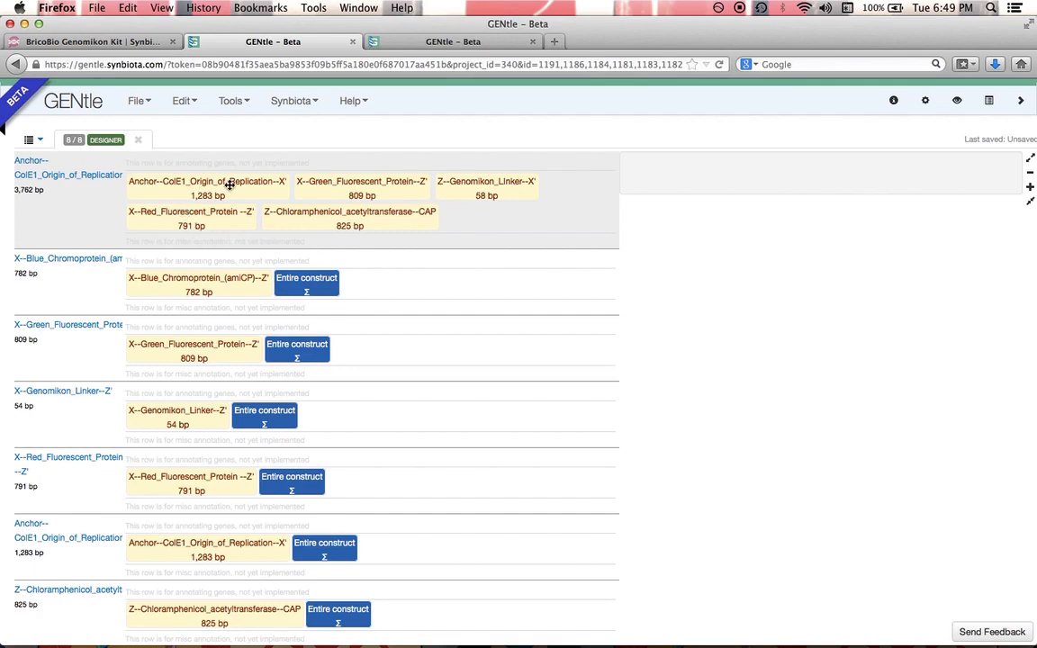
{"action": "left_click", "coordinate": [43, 177]}
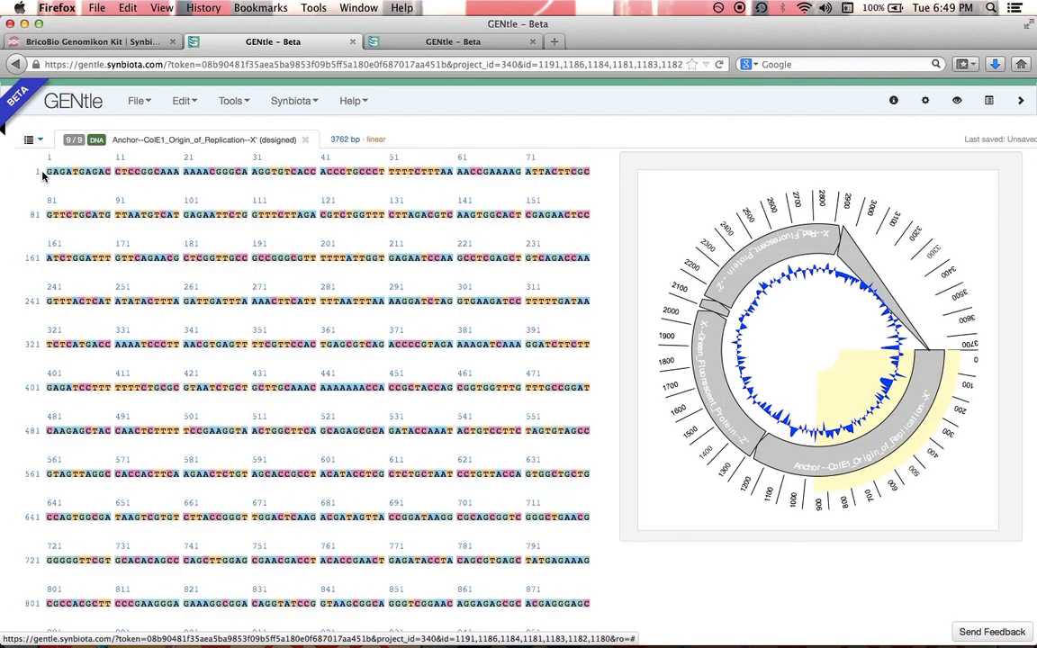
Step: Rename the designed sequence with the designer's first name in possessive form followed by "Design"
{"action": "scroll", "coordinate": [232, 493], "scroll_direction": "down", "scroll_amount": 20}
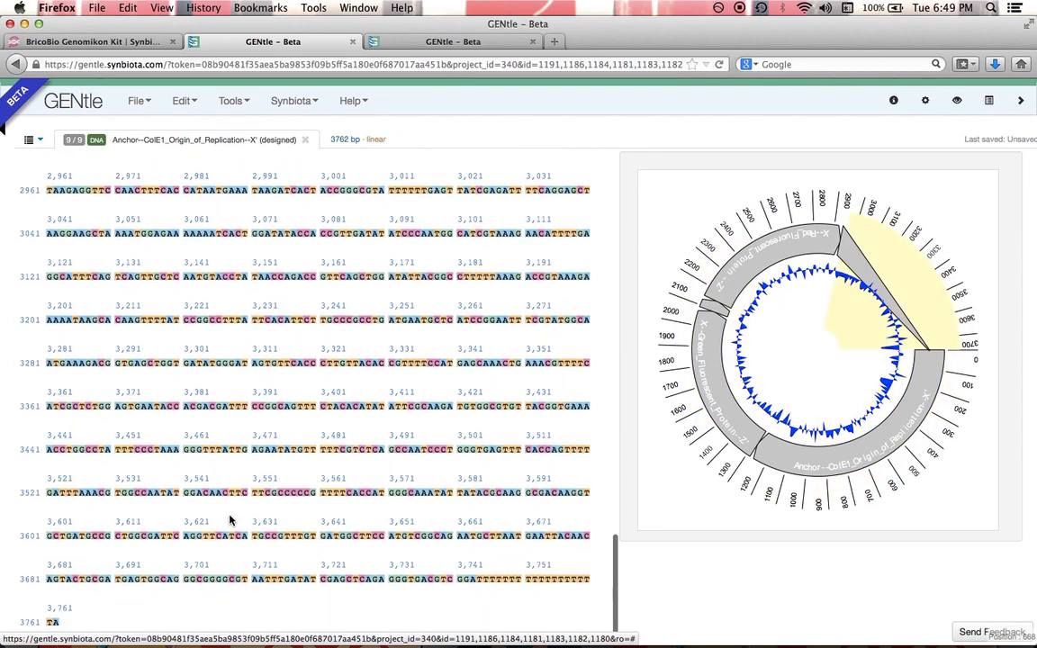
{"action": "scroll", "coordinate": [231, 518], "scroll_direction": "up", "scroll_amount": 20}
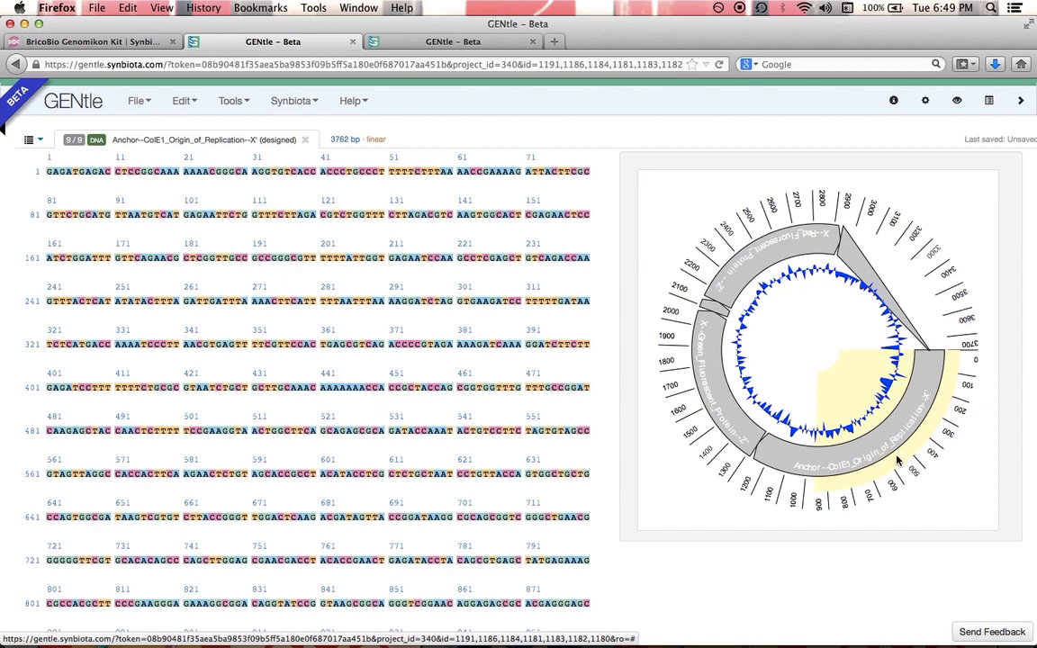
{"action": "left_click_drag", "start_coordinate": [826, 431], "coordinate": [774, 410]}
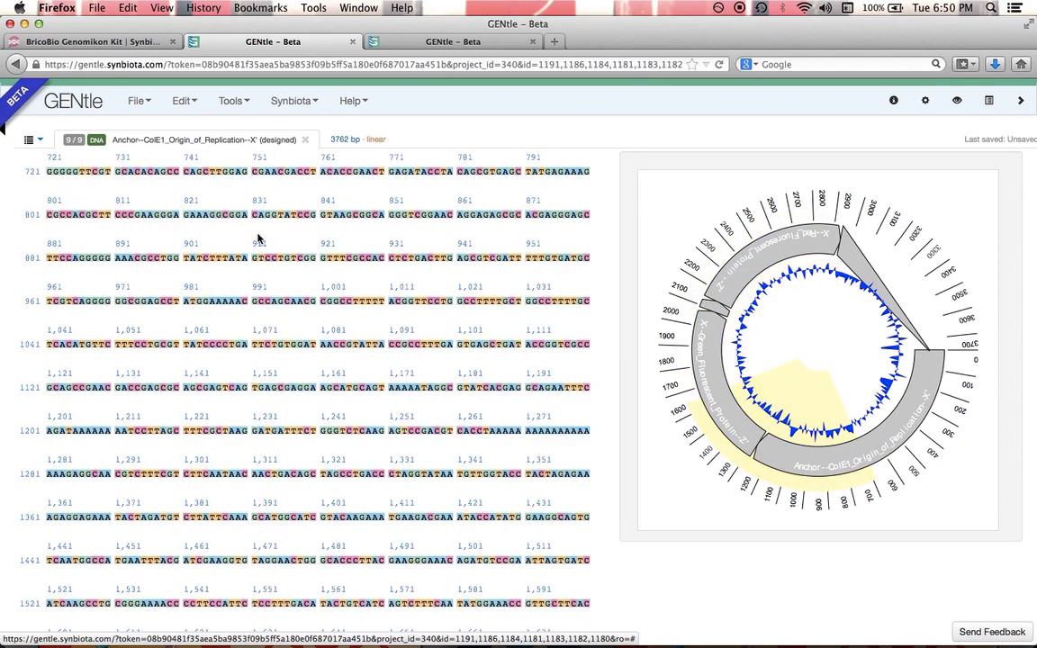
{"action": "left_click", "coordinate": [211, 142]}
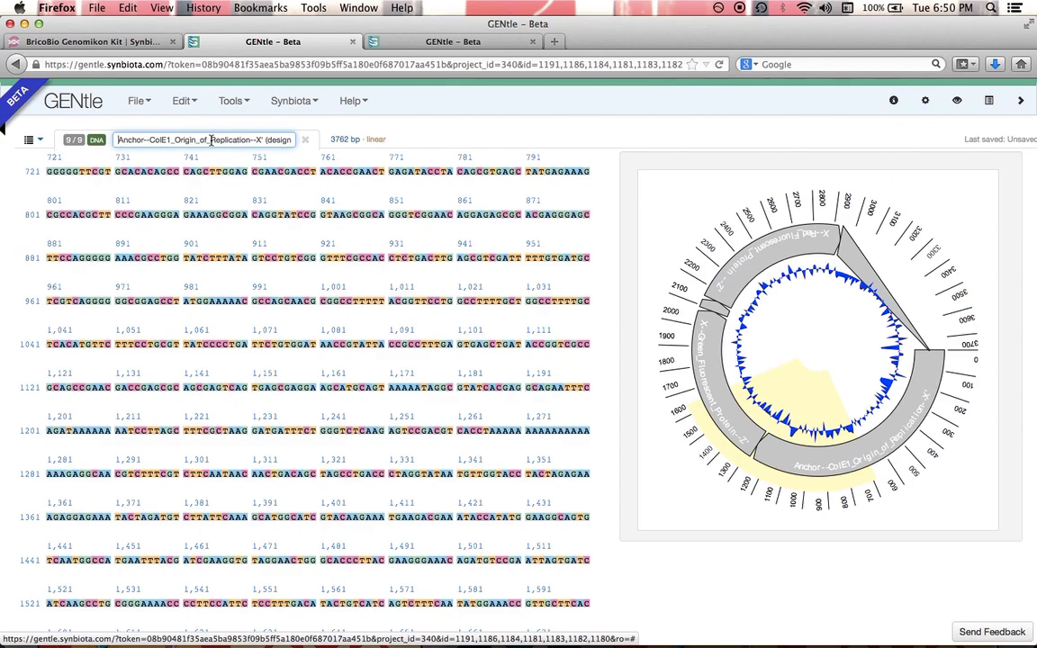
{"action": "key", "text": "super+a"}
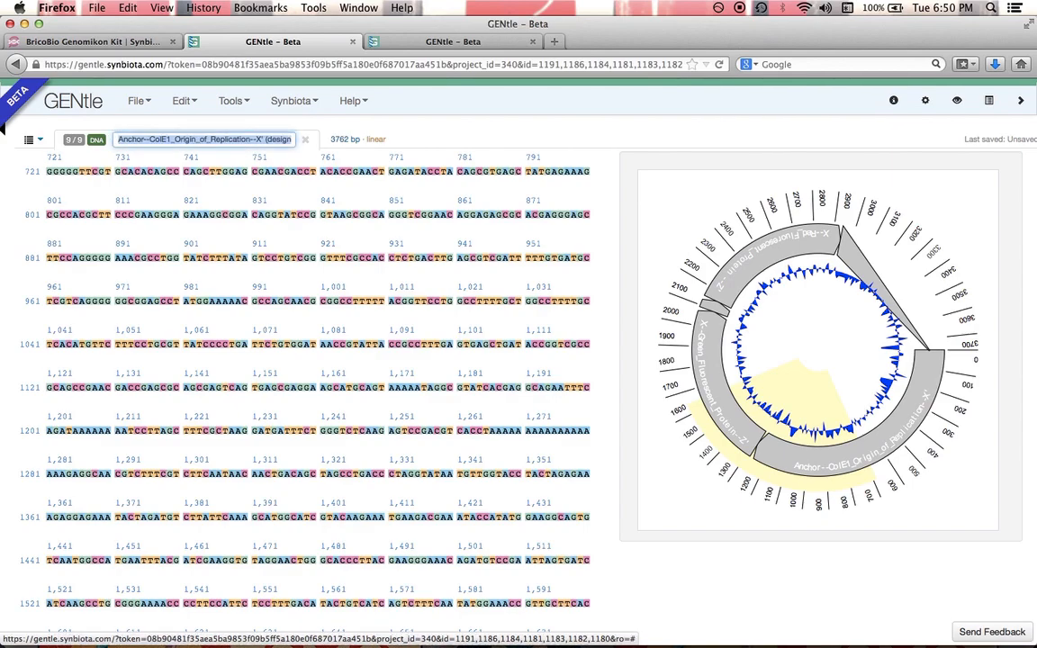
{"action": "key", "text": "BackSpace"}
{"action": "type", "text": "Justin's Design"}
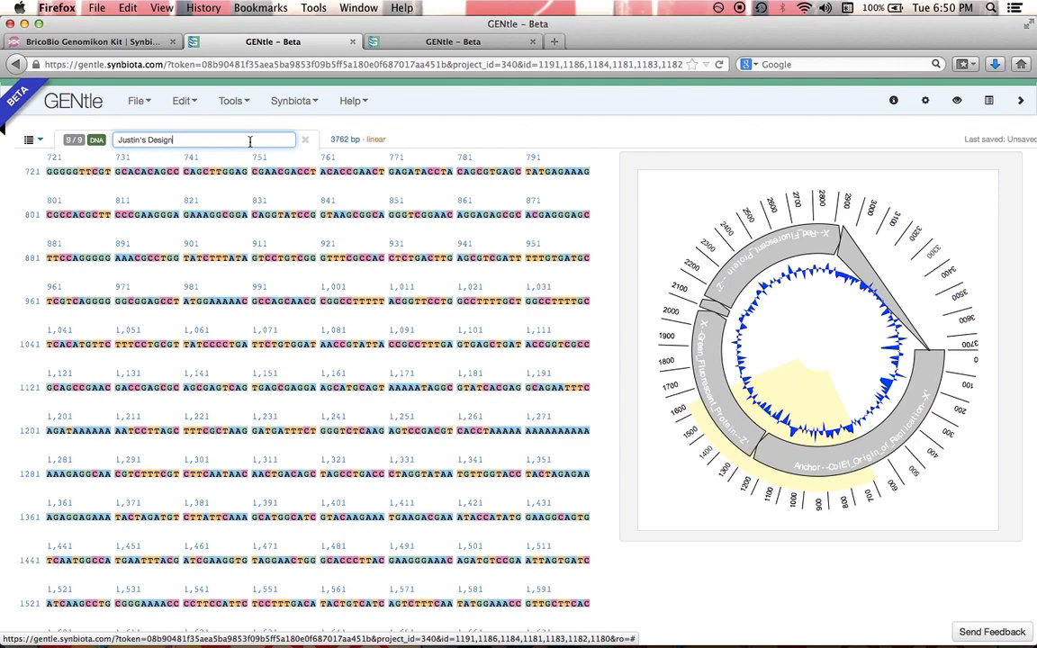
{"action": "key", "text": "Return"}
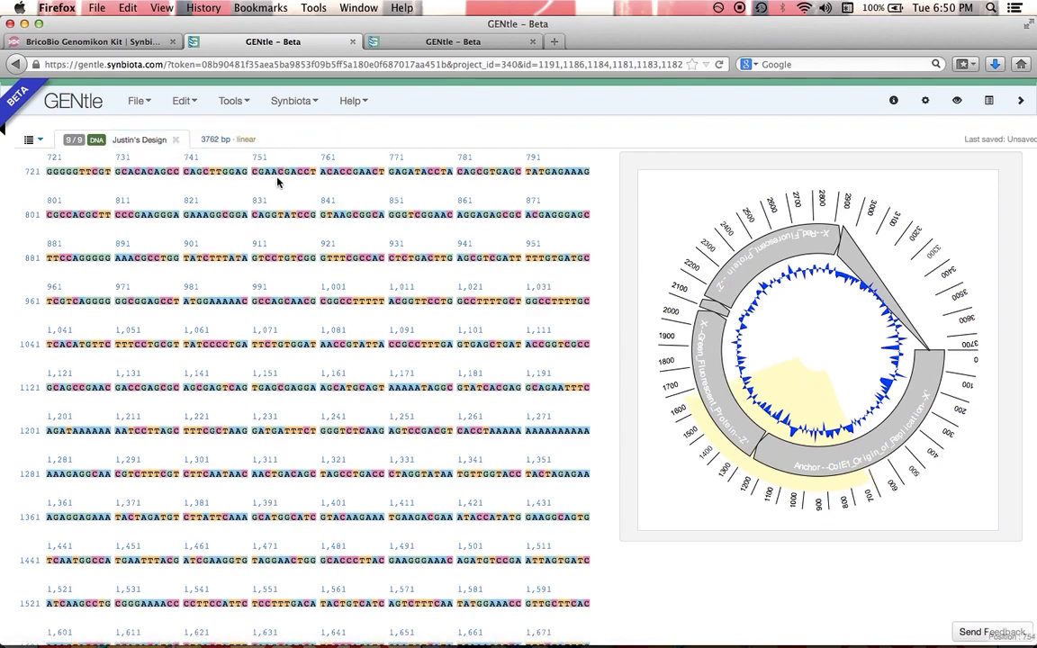
Step: Replace the sequence's description with a line naming the designer as owner and listing the parts "Anc-Ori--GFP--Linker--RFP--Chl--Cap"
{"action": "left_click", "coordinate": [928, 102]}
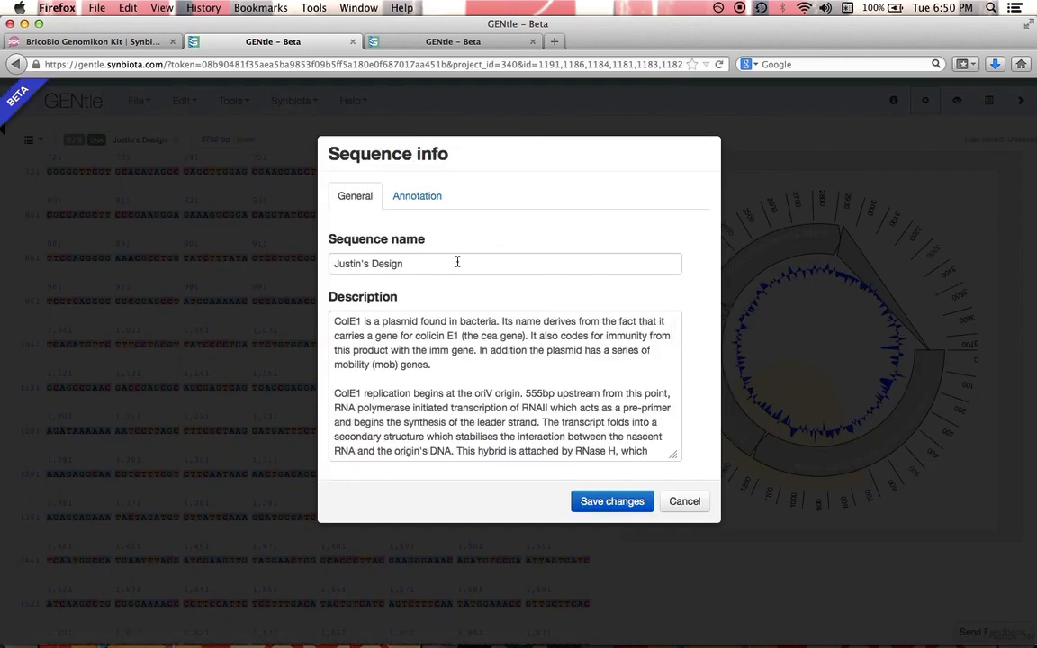
{"action": "left_click_drag", "start_coordinate": [334, 321], "coordinate": [370, 583]}
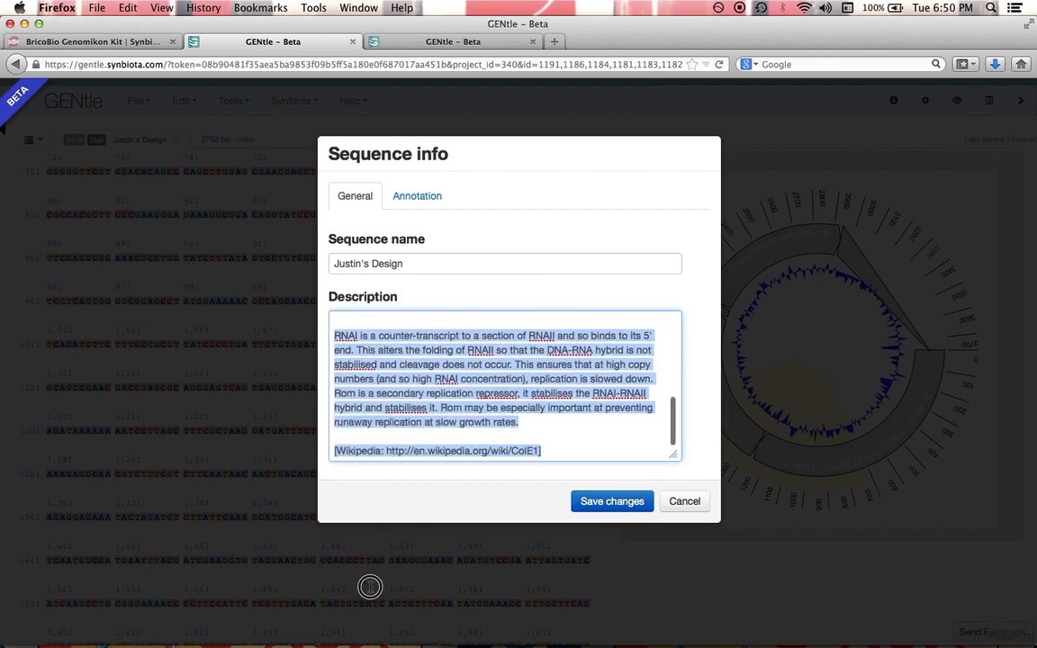
{"action": "key", "text": "BackSpace"}
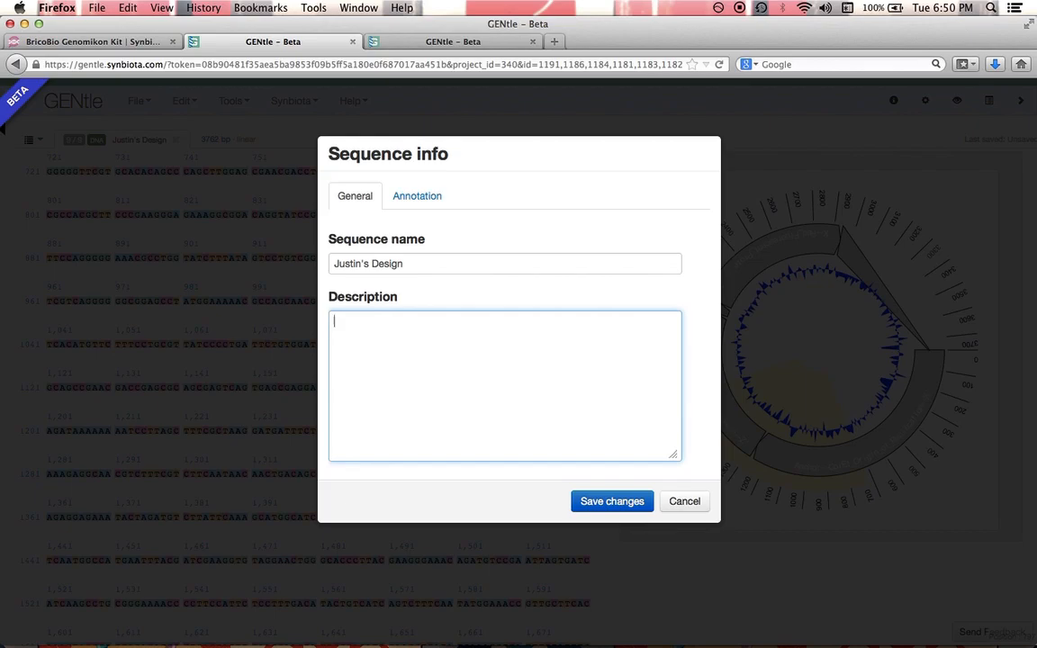
{"action": "type", "text": "This is Justin's sequence - Ori--GFP--"}
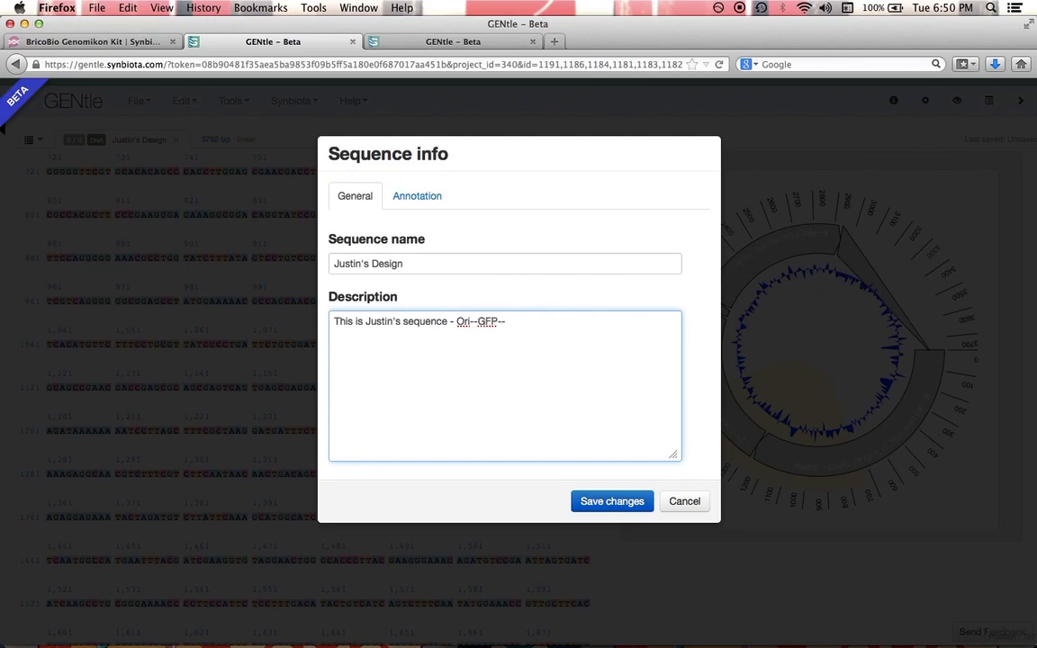
{"action": "type", "text": "Linker--RFP--Chl--Cap"}
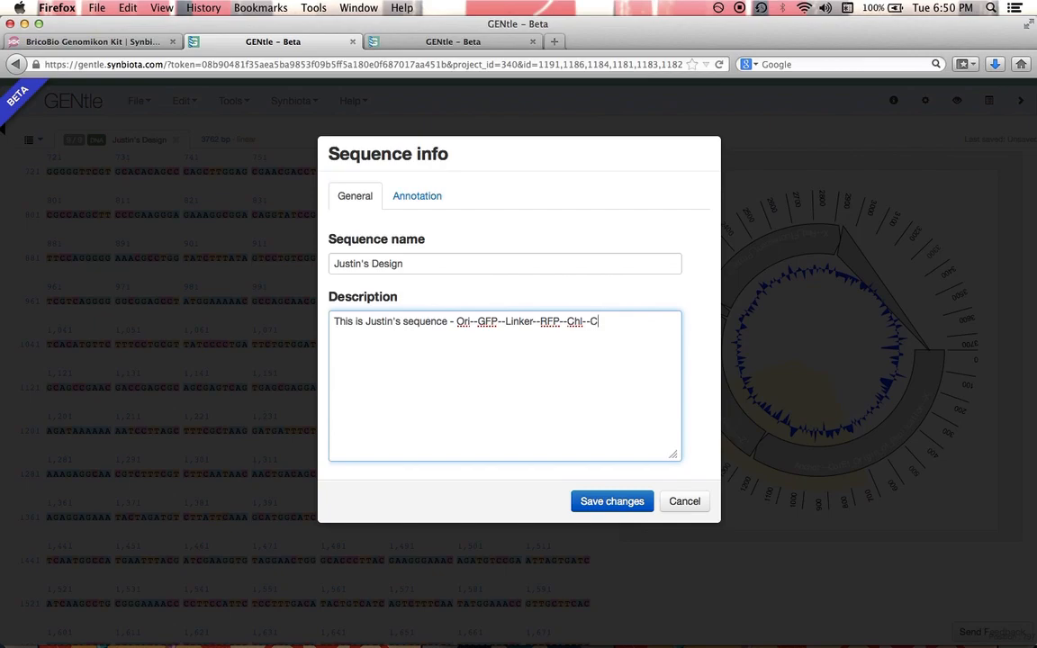
{"action": "left_click", "coordinate": [456, 320]}
{"action": "type", "text": "Anc-"}
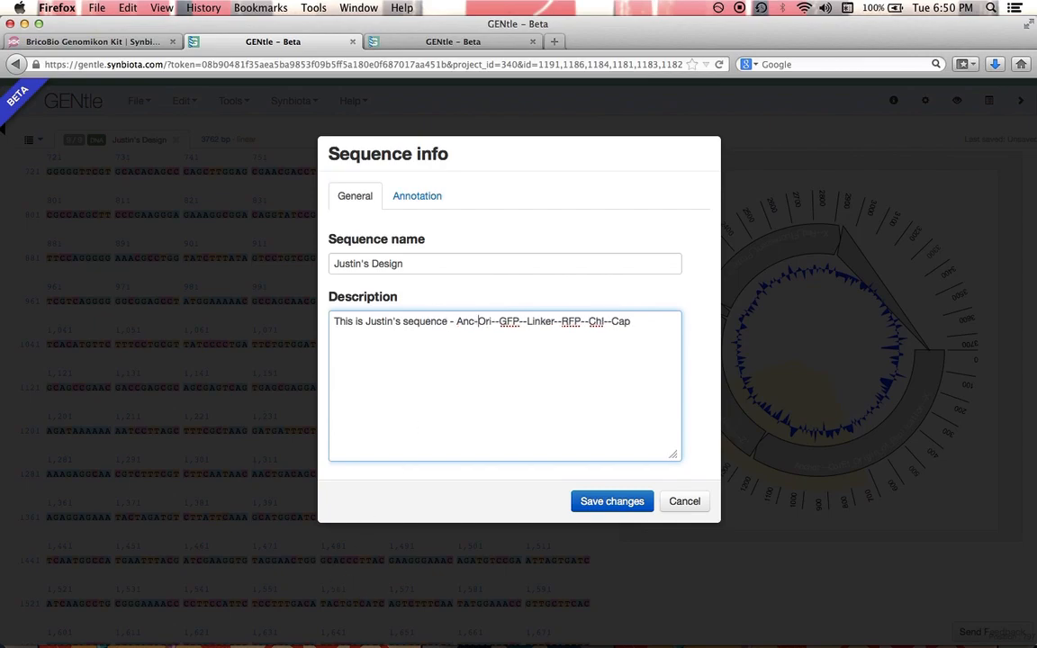
Step: Add "I expect this to express both red and green colours. I anticipate this will turn the colonies yellow when excited with light." to the description and save
{"action": "left_click", "coordinate": [653, 321]}
{"action": "key", "text": "Return"}
{"action": "type", "text": "I expect this to "}
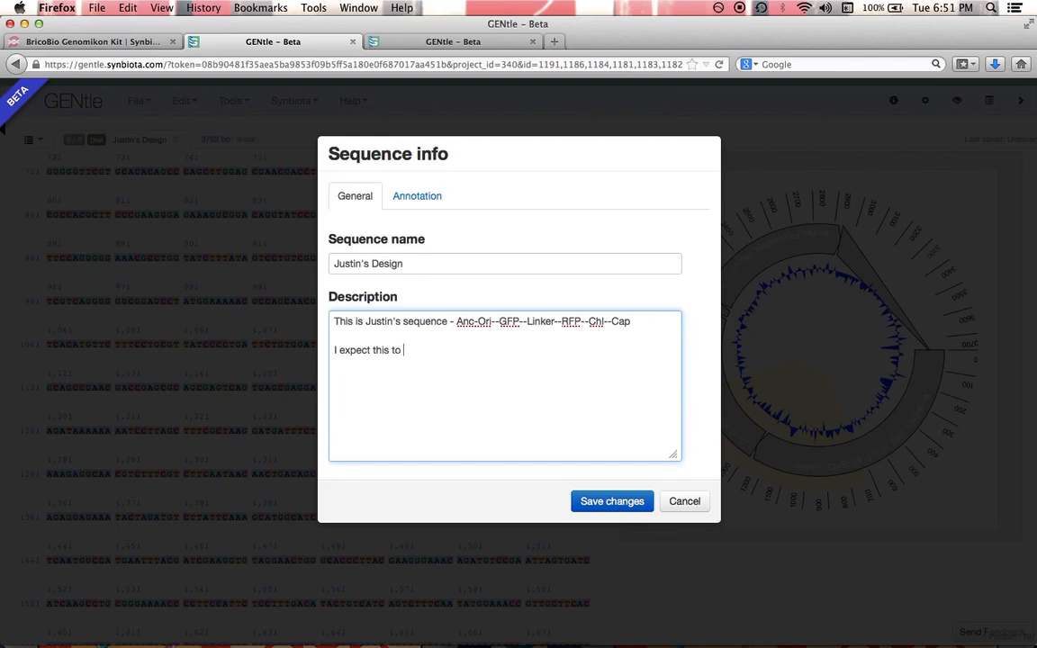
{"action": "type", "text": "express both red and "}
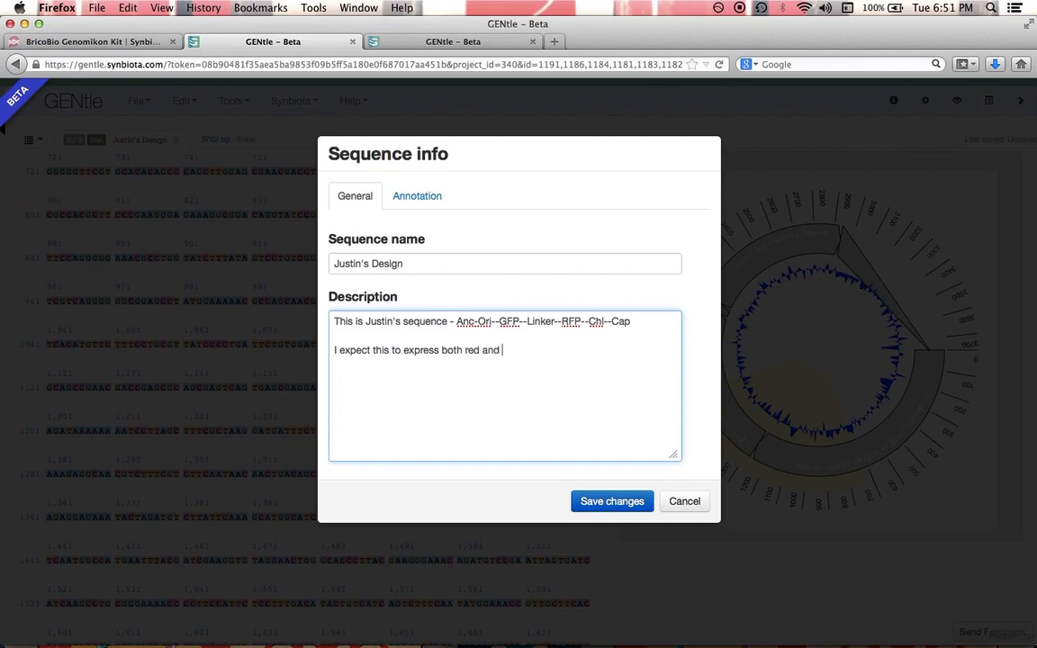
{"action": "type", "text": "gree"}
{"action": "type", "text": "n colours."}
{"action": "type", "text": "I anti"}
{"action": "type", "text": "te th"}
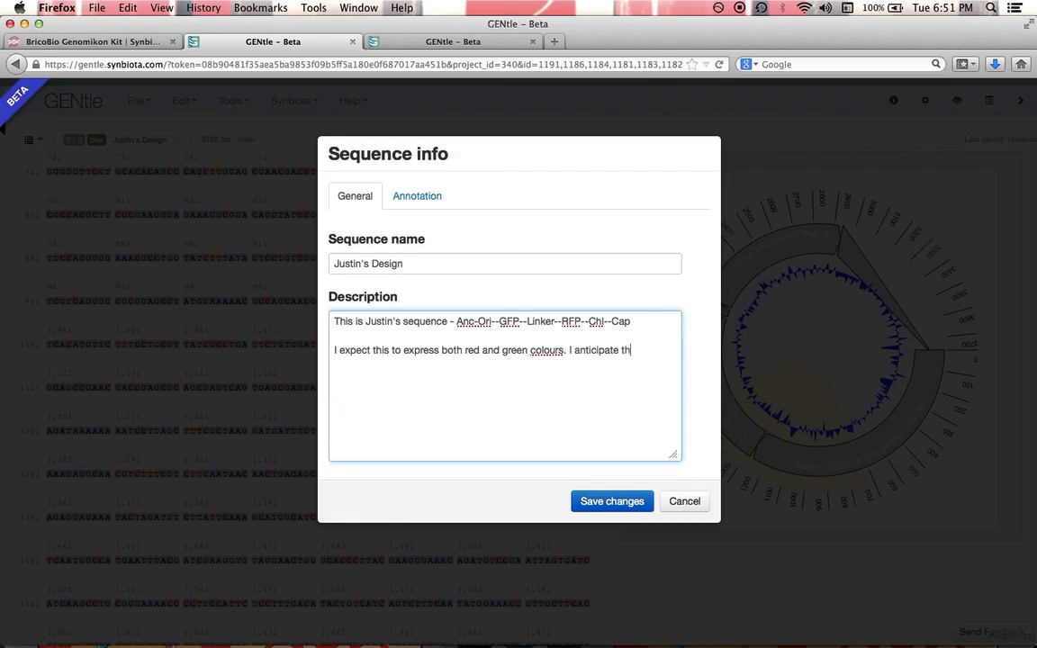
{"action": "type", "text": "is will turn the colonies yellow when"}
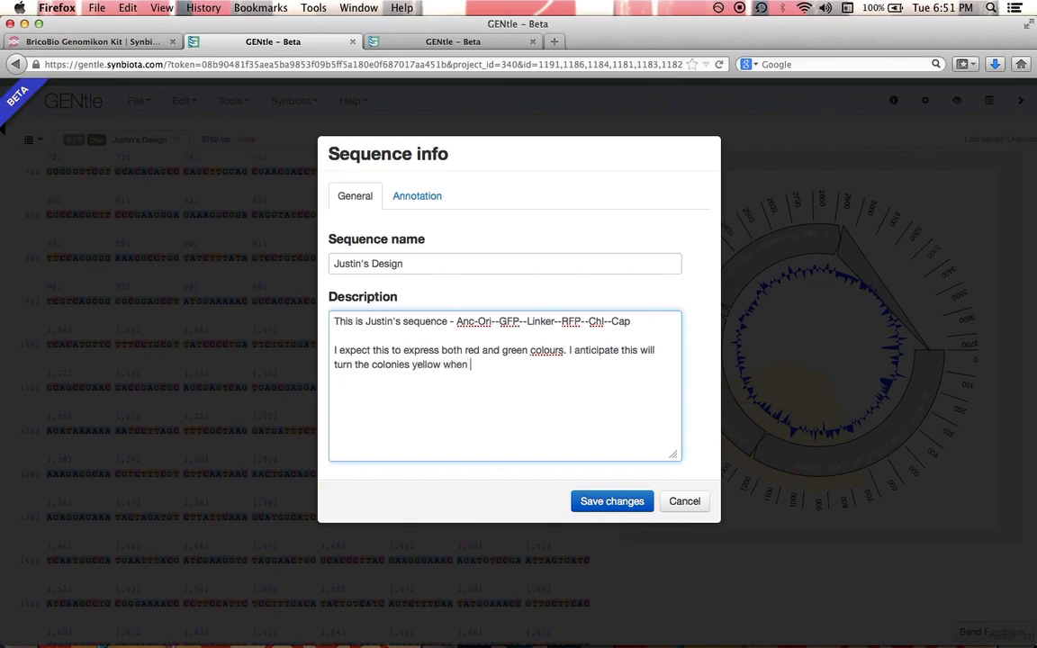
{"action": "type", "text": " excited with light"}
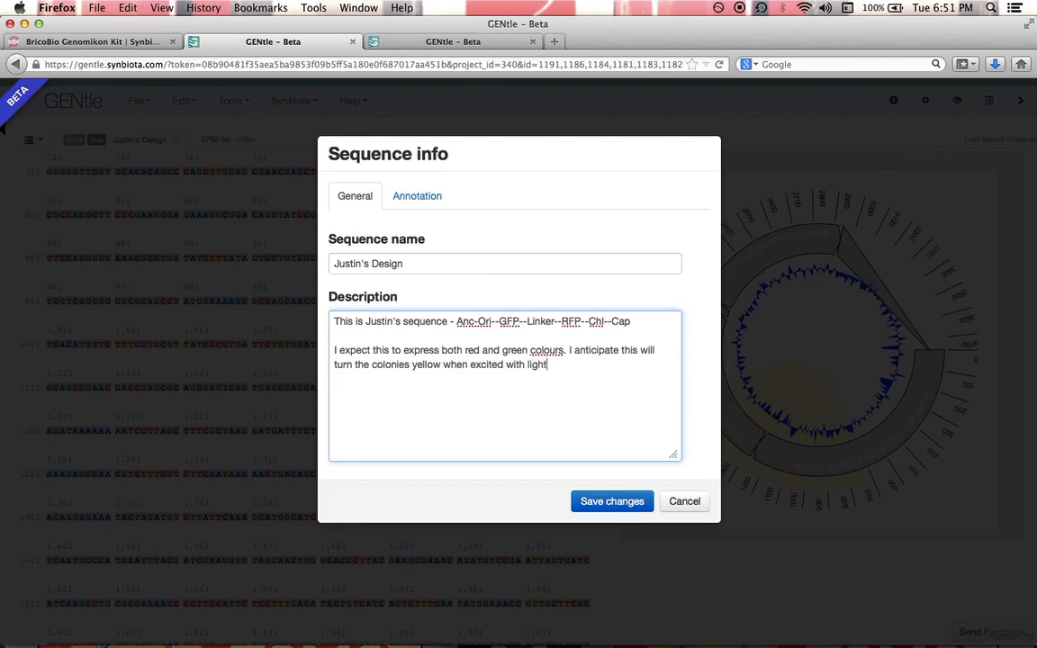
{"action": "type", "text": "."}
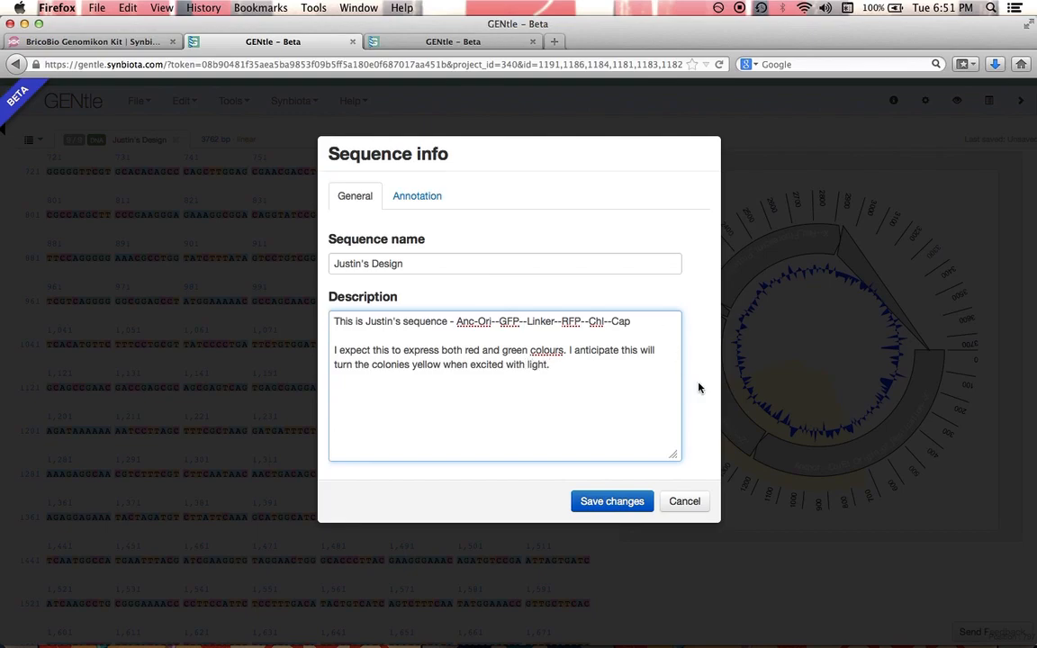
{"action": "left_click", "coordinate": [605, 503]}
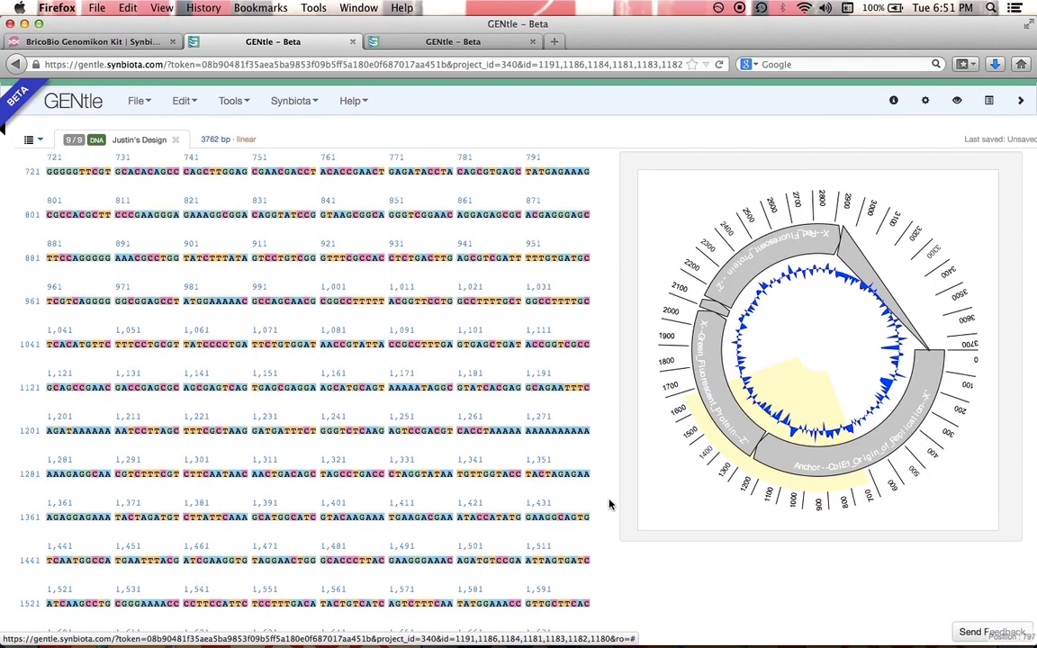
Step: Save the designed sequence to Synbiota and display the updated sequence list of the BricoBio Genomikon Kit project
{"action": "left_click", "coordinate": [294, 103]}
{"action": "left_click", "coordinate": [294, 144]}
{"action": "left_click", "coordinate": [99, 41]}
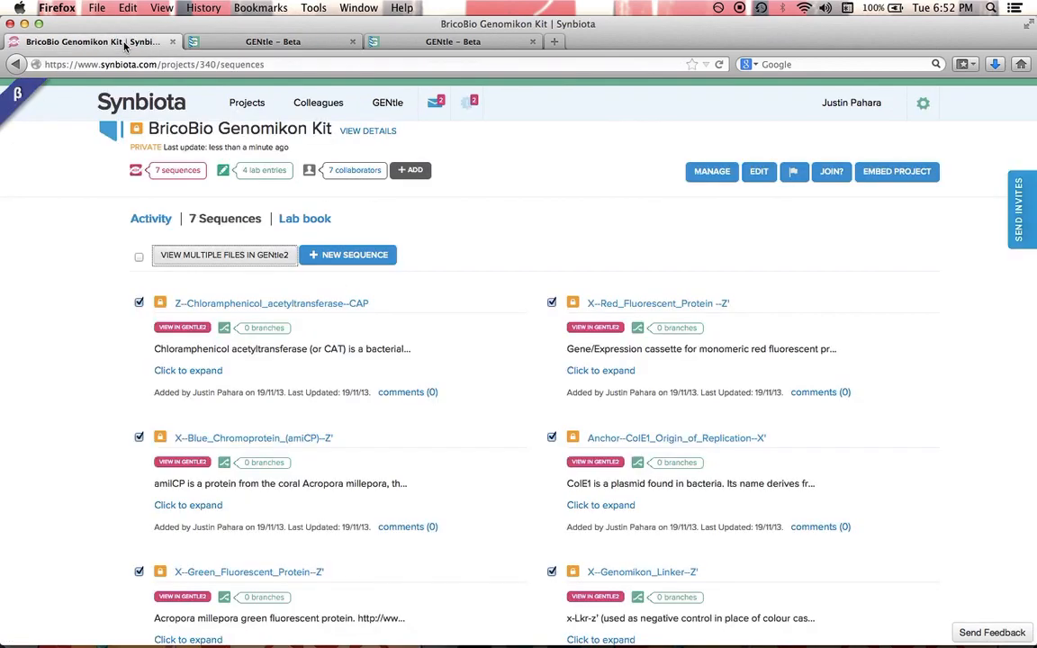
{"action": "scroll", "coordinate": [161, 364], "scroll_direction": "down", "scroll_amount": 5}
{"action": "left_click", "coordinate": [160, 364]}
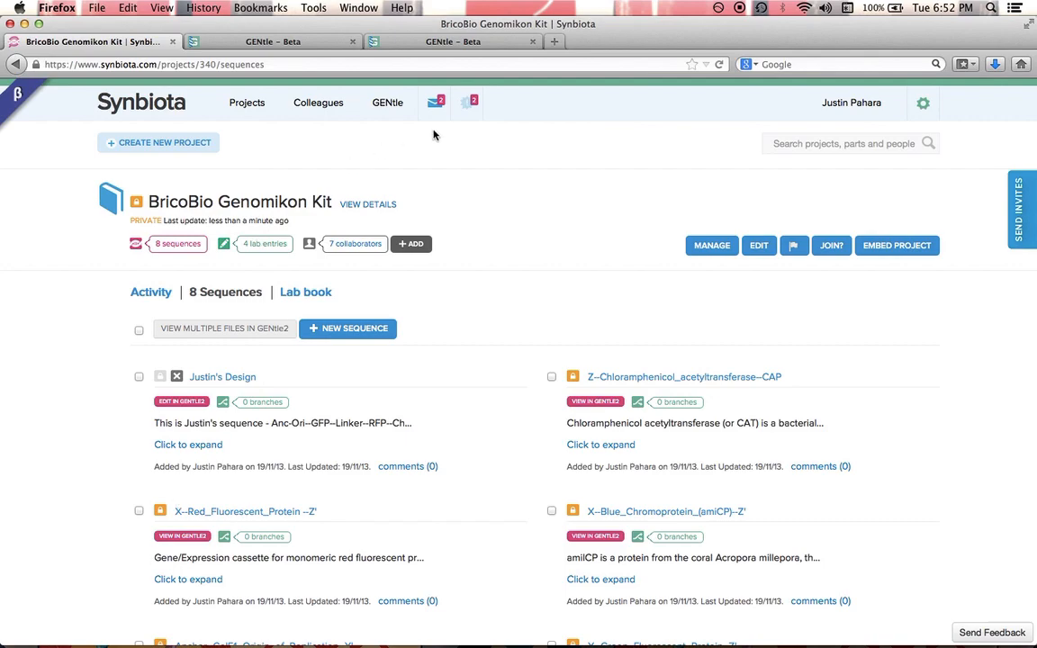
{"action": "mouse_move", "coordinate": [617, 623]}
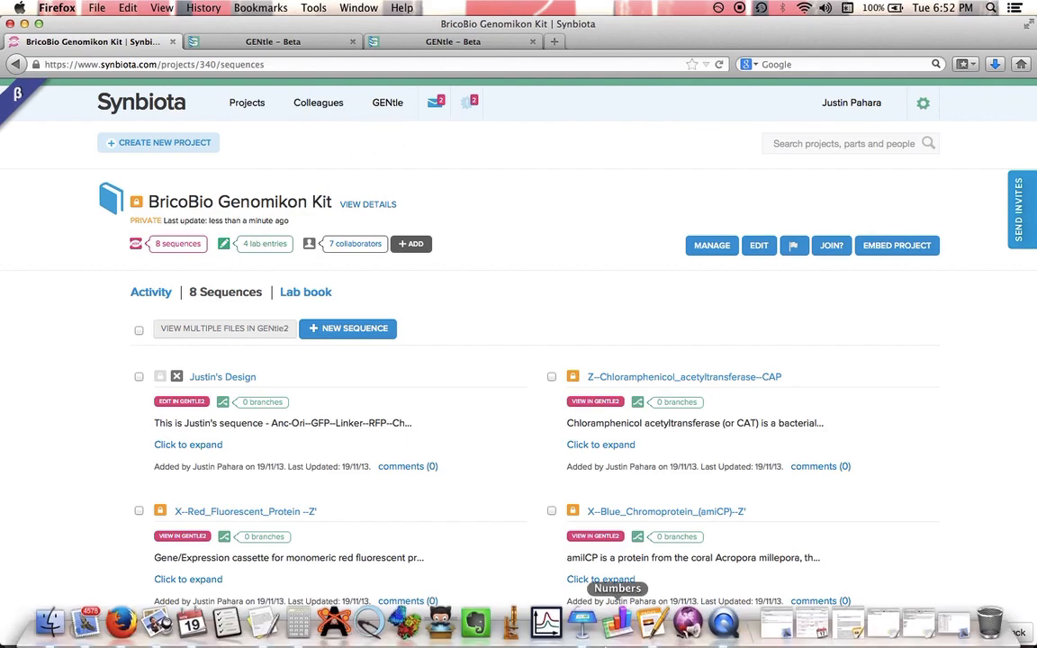
{"action": "right_click", "coordinate": [724, 627]}
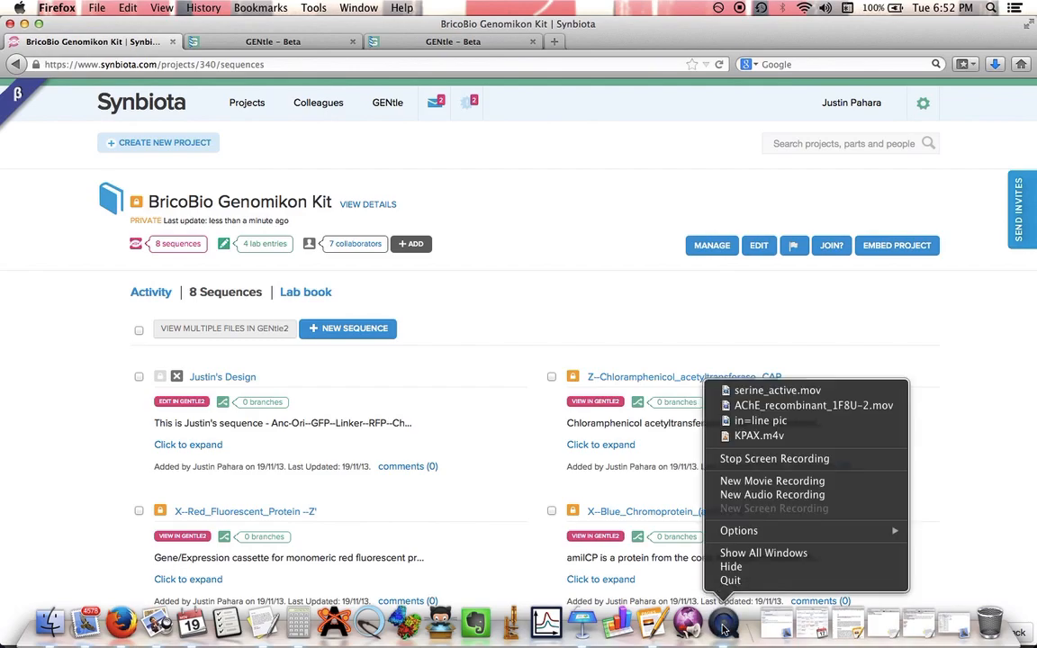